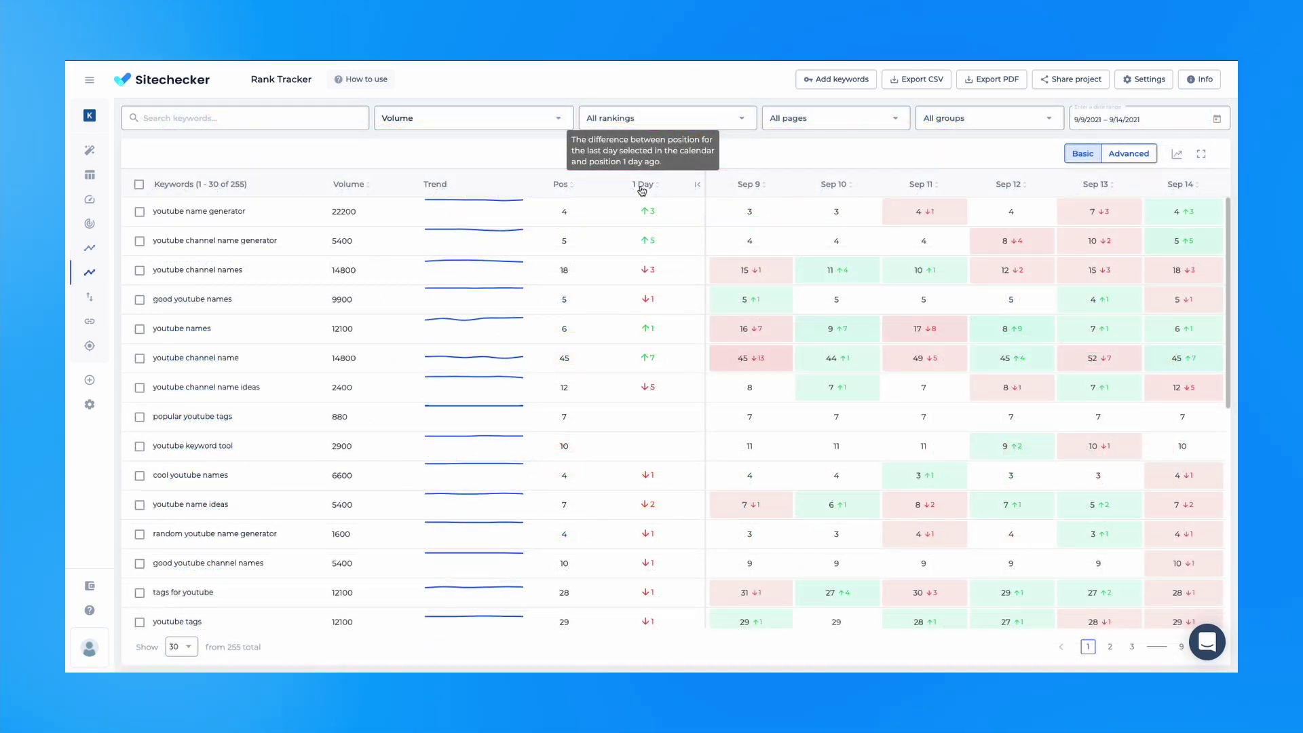
- Sort the keyword table by the 1 Day column, largest daily gains at the top
{"action": "left_click", "coordinate": [642, 184]}
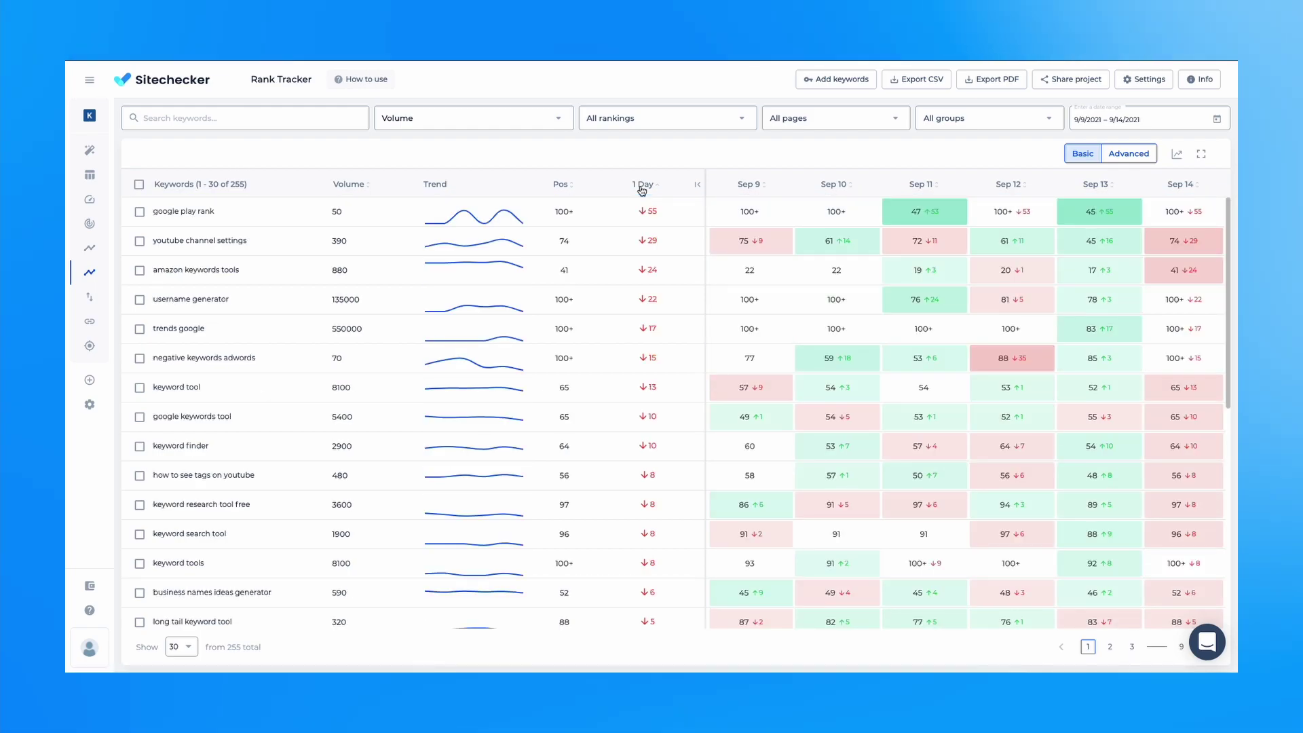
{"action": "left_click", "coordinate": [641, 188]}
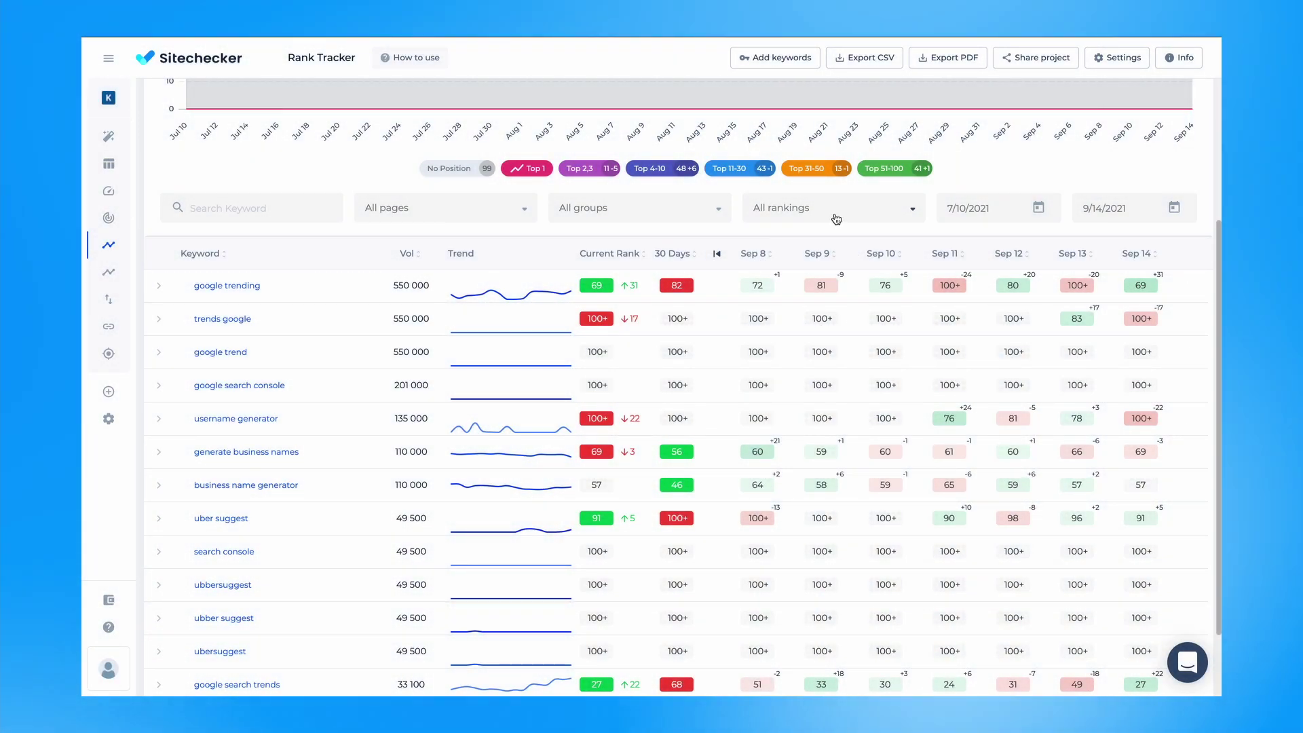
- Narrow the All rankings filter to Top 1 only, then add the Top 10 group too
{"action": "left_click", "coordinate": [836, 215]}
{"action": "left_click", "coordinate": [814, 262]}
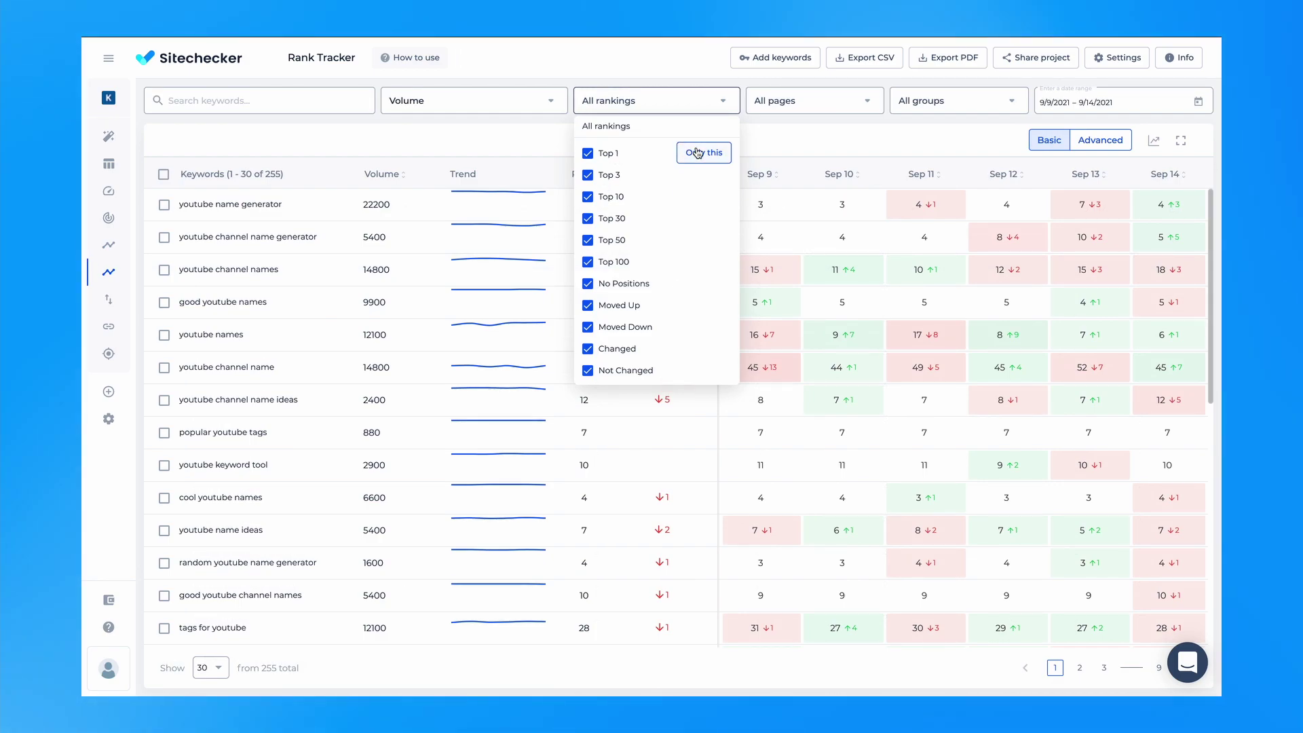
{"action": "left_click", "coordinate": [698, 153]}
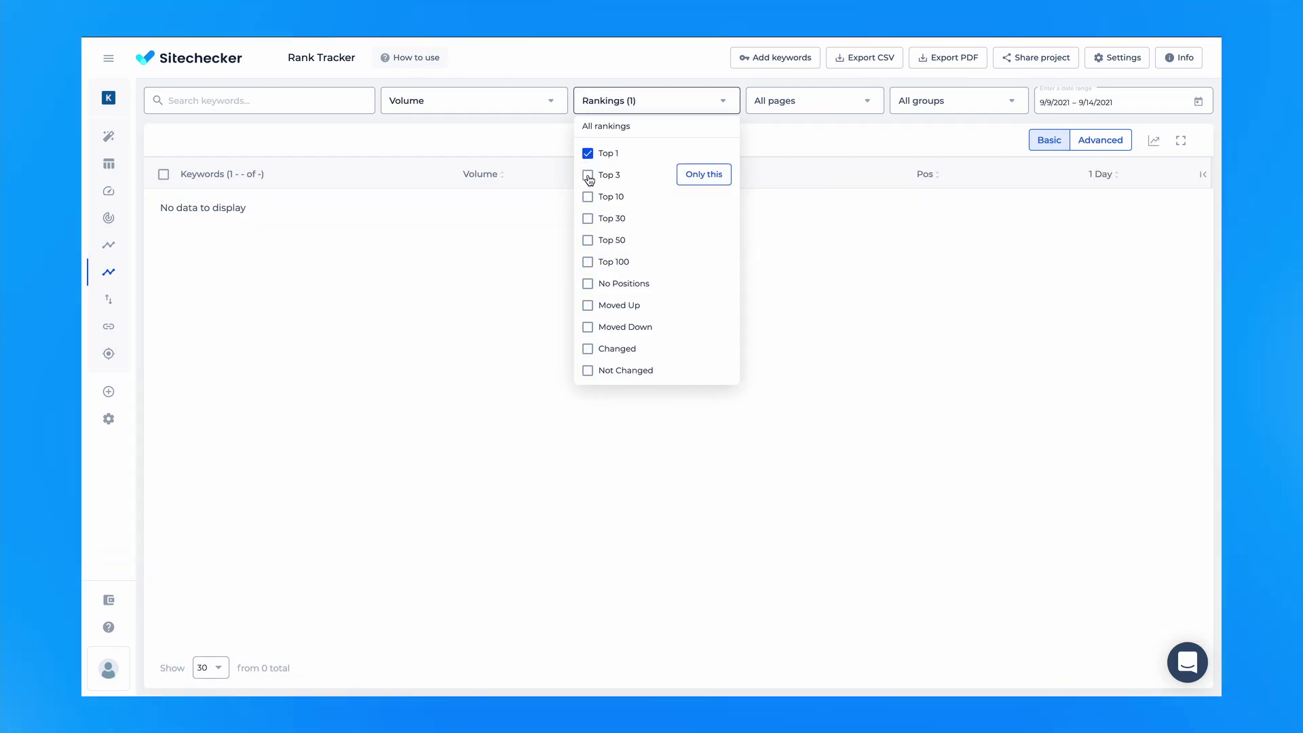
{"action": "left_click", "coordinate": [588, 197]}
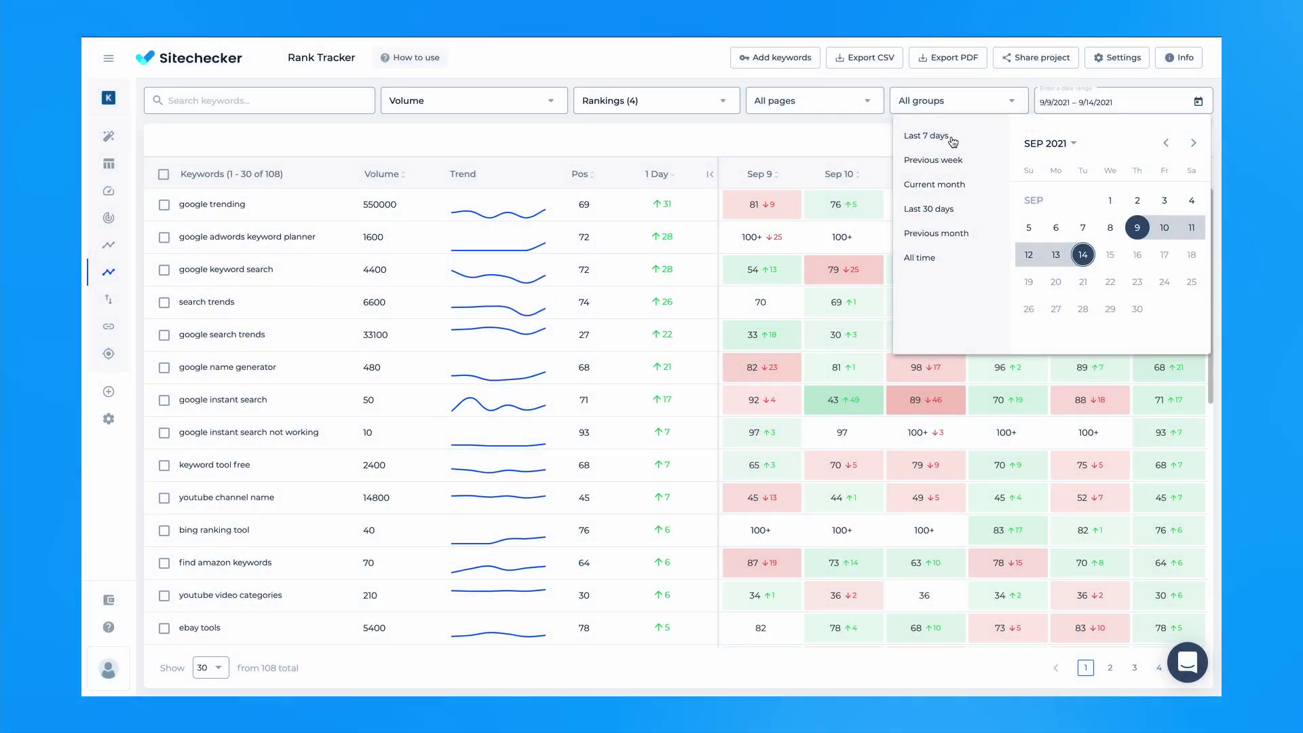
- Apply the Last 7 days preset, giving a 9/8/2021–9/14/2021 range
{"action": "left_click", "coordinate": [931, 134]}
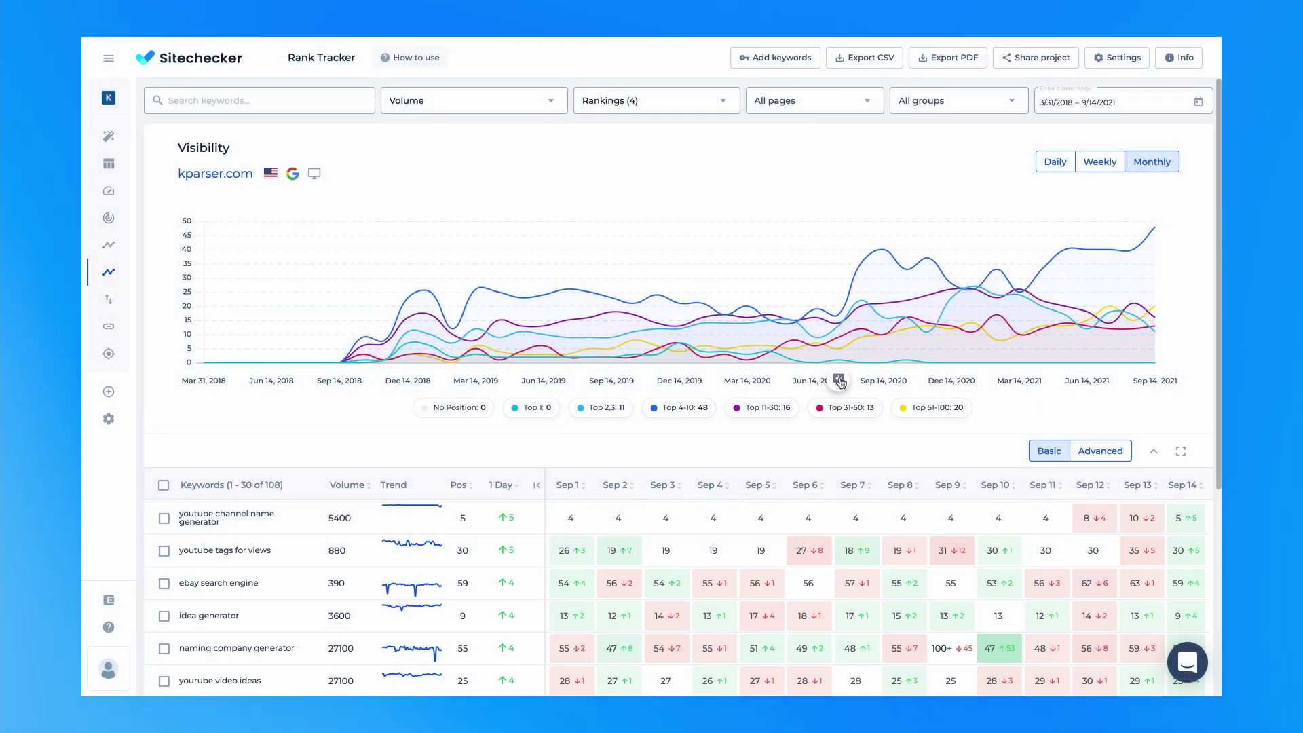
- Add the comment 'Big ranking change!' to the Visibility chart at July 14, 2020
{"action": "left_click", "coordinate": [839, 380]}
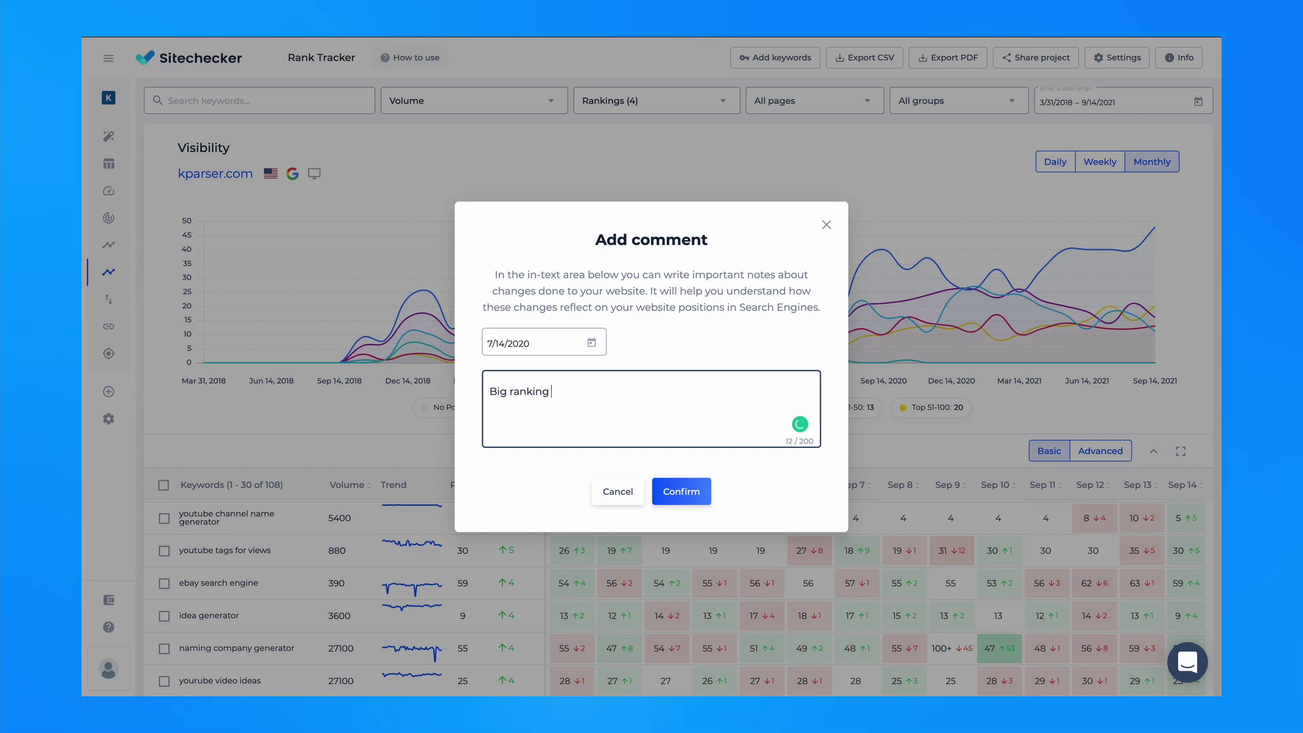
{"action": "type", "text": "Big ranking change!"}
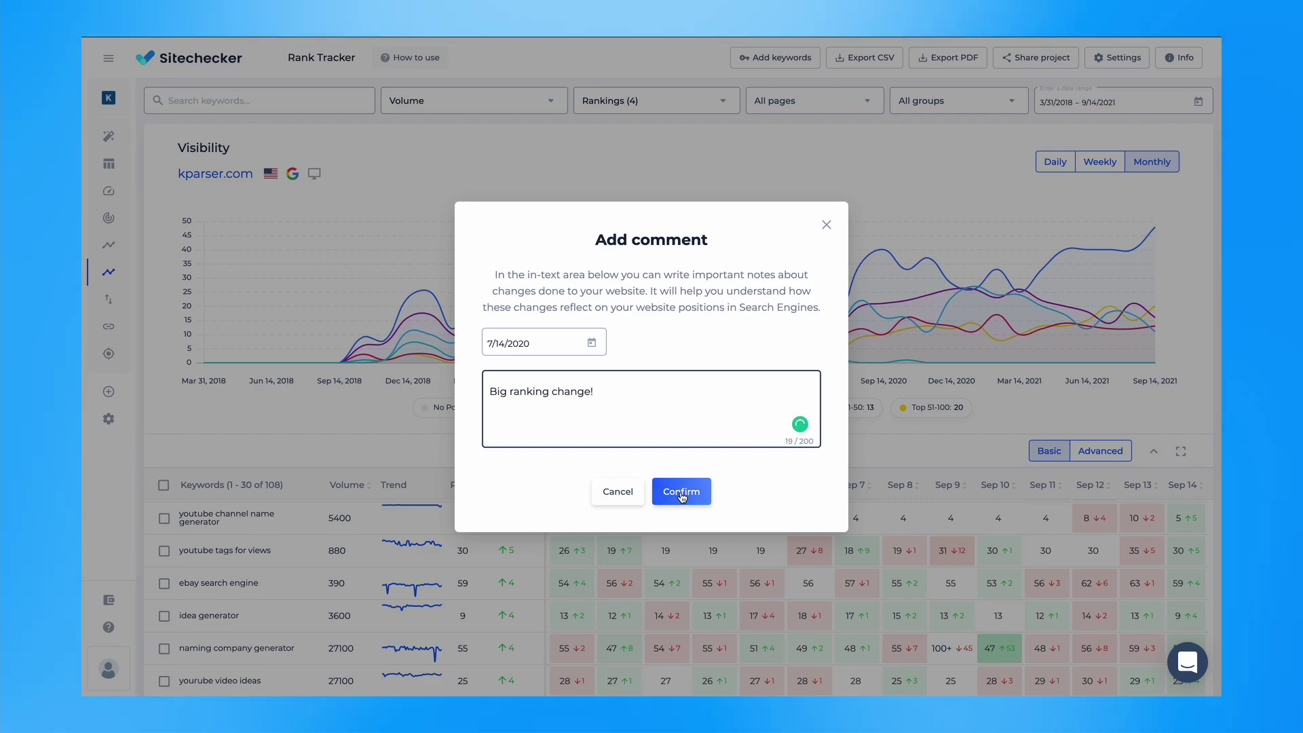
{"action": "left_click", "coordinate": [682, 494]}
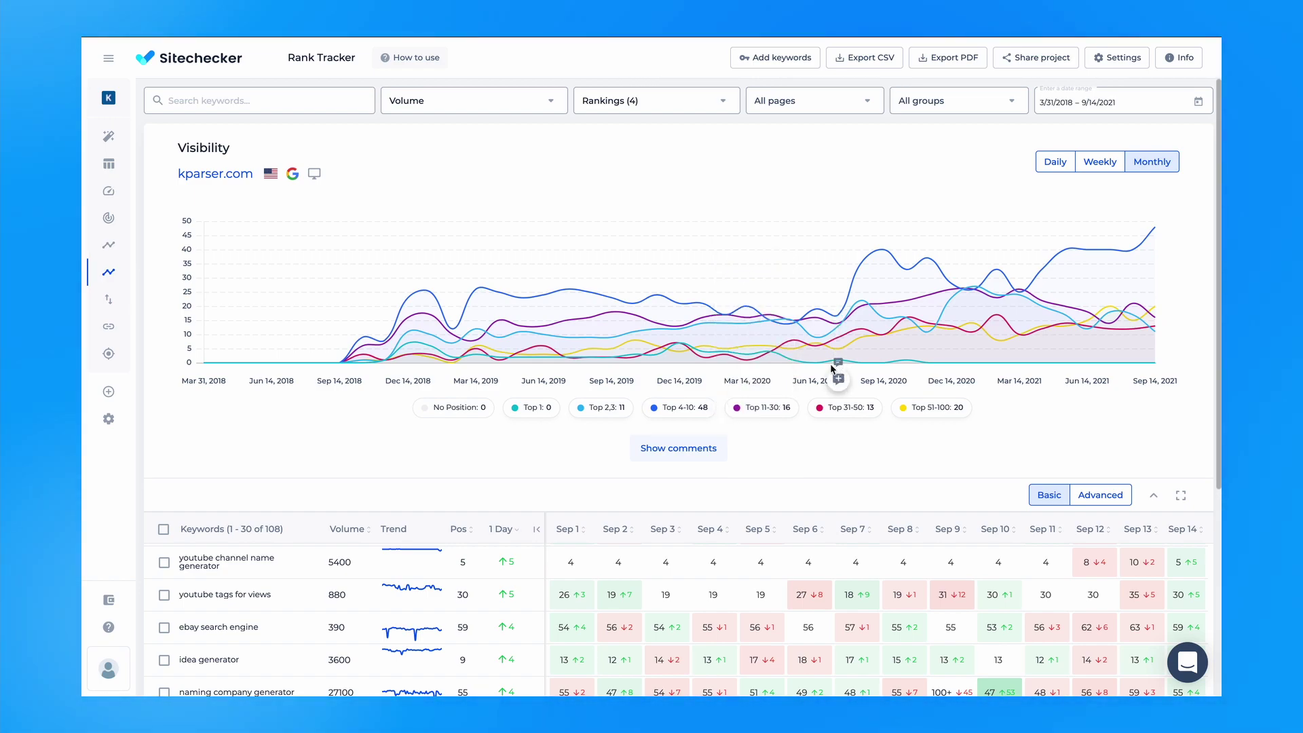
- Show the list of chart comments, then hide it again
{"action": "left_click", "coordinate": [679, 449]}
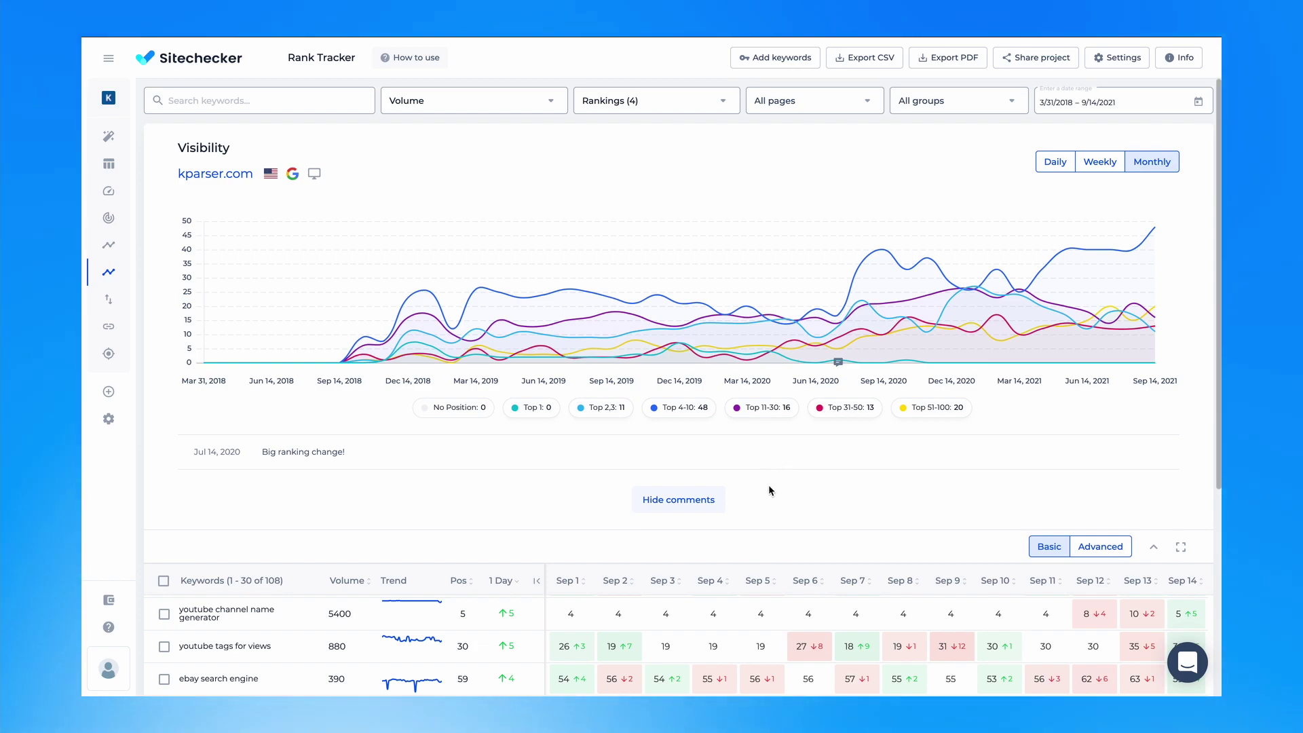
{"action": "left_click", "coordinate": [710, 505]}
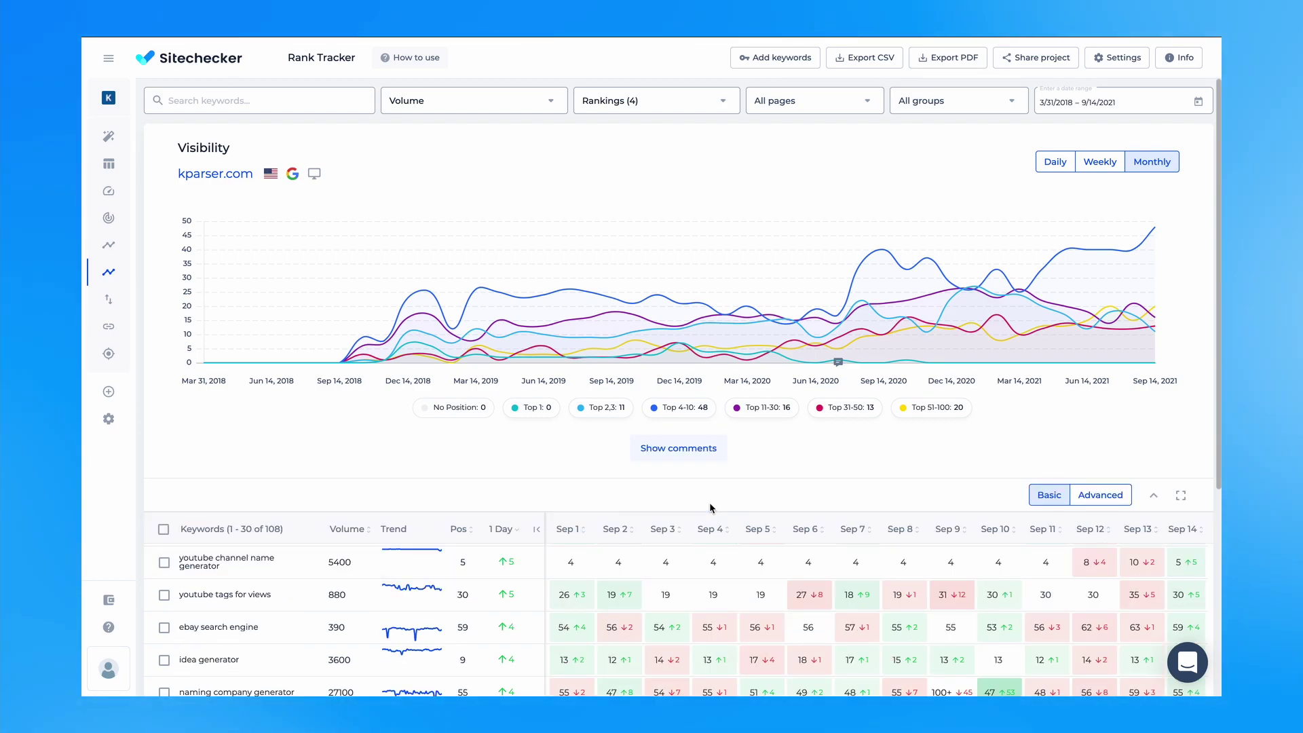
{"action": "mouse_move", "coordinate": [917, 296]}
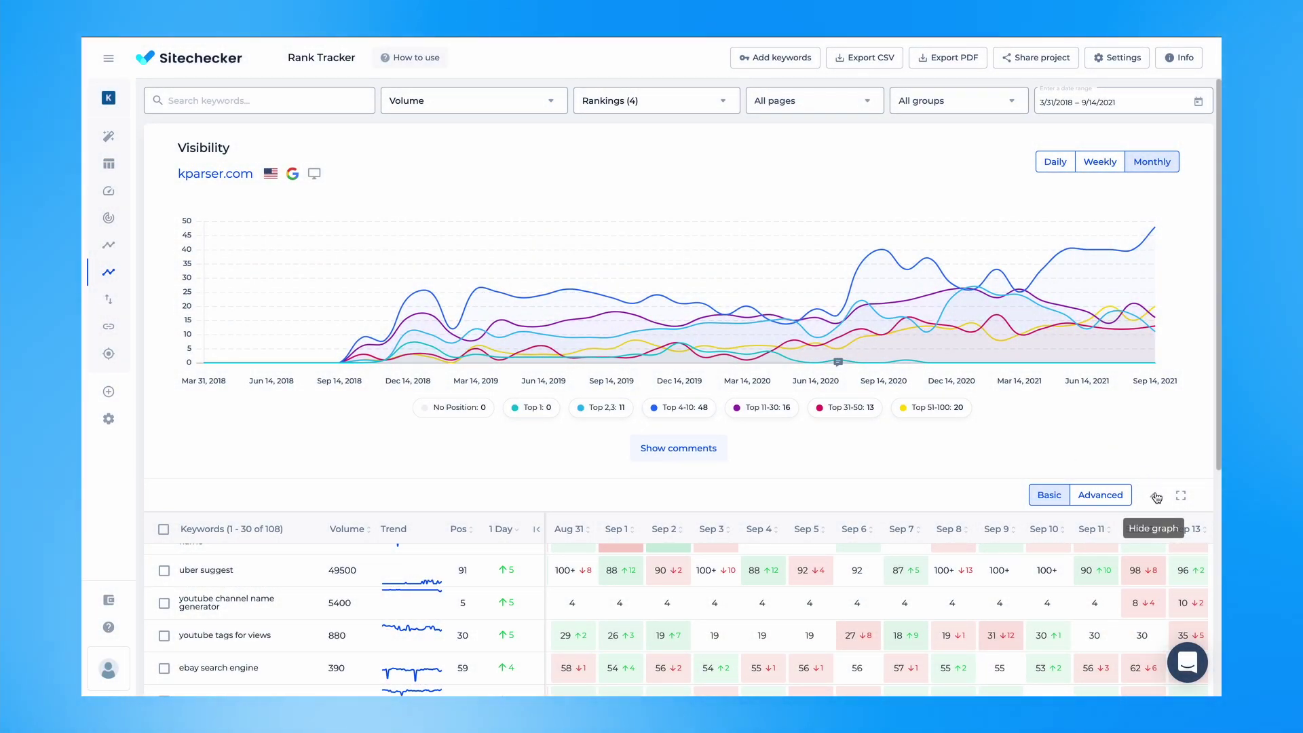
- Hide the Visibility chart, expand the keyword table full-window, and scroll the date columns
{"action": "left_click", "coordinate": [1153, 494]}
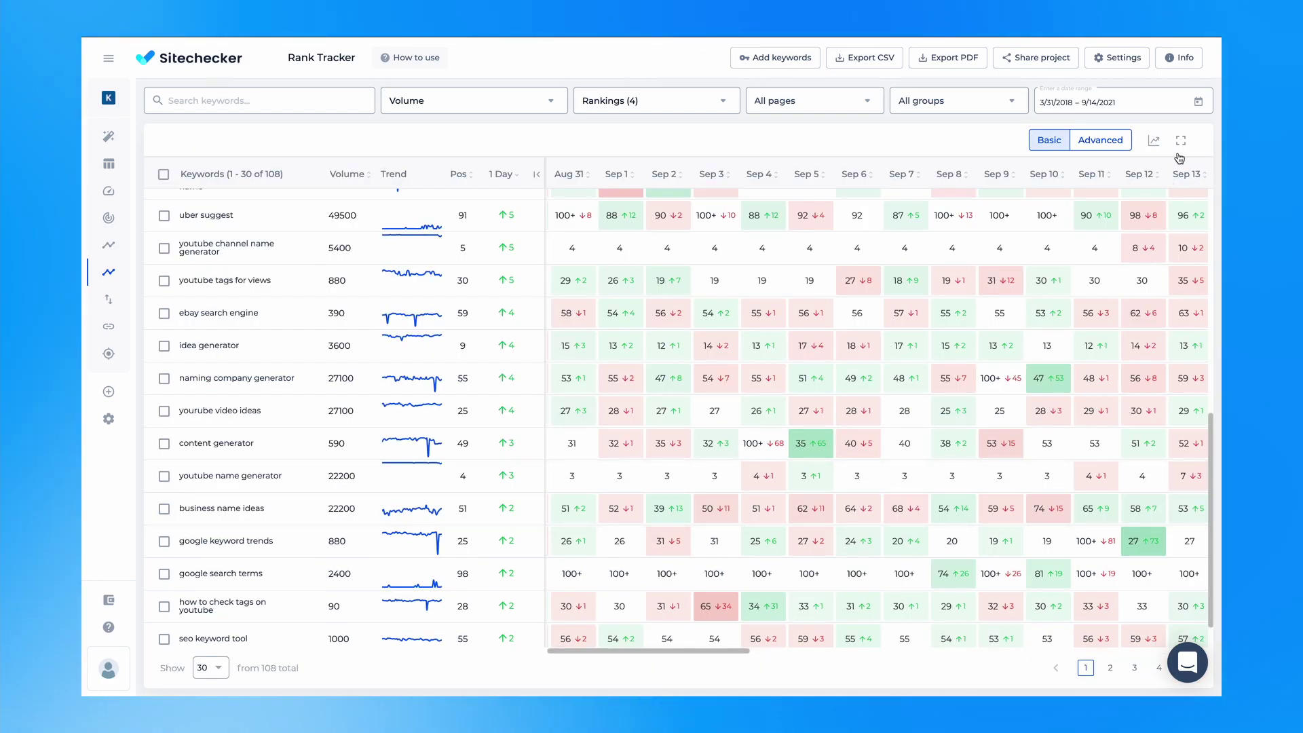
{"action": "left_click", "coordinate": [1181, 151]}
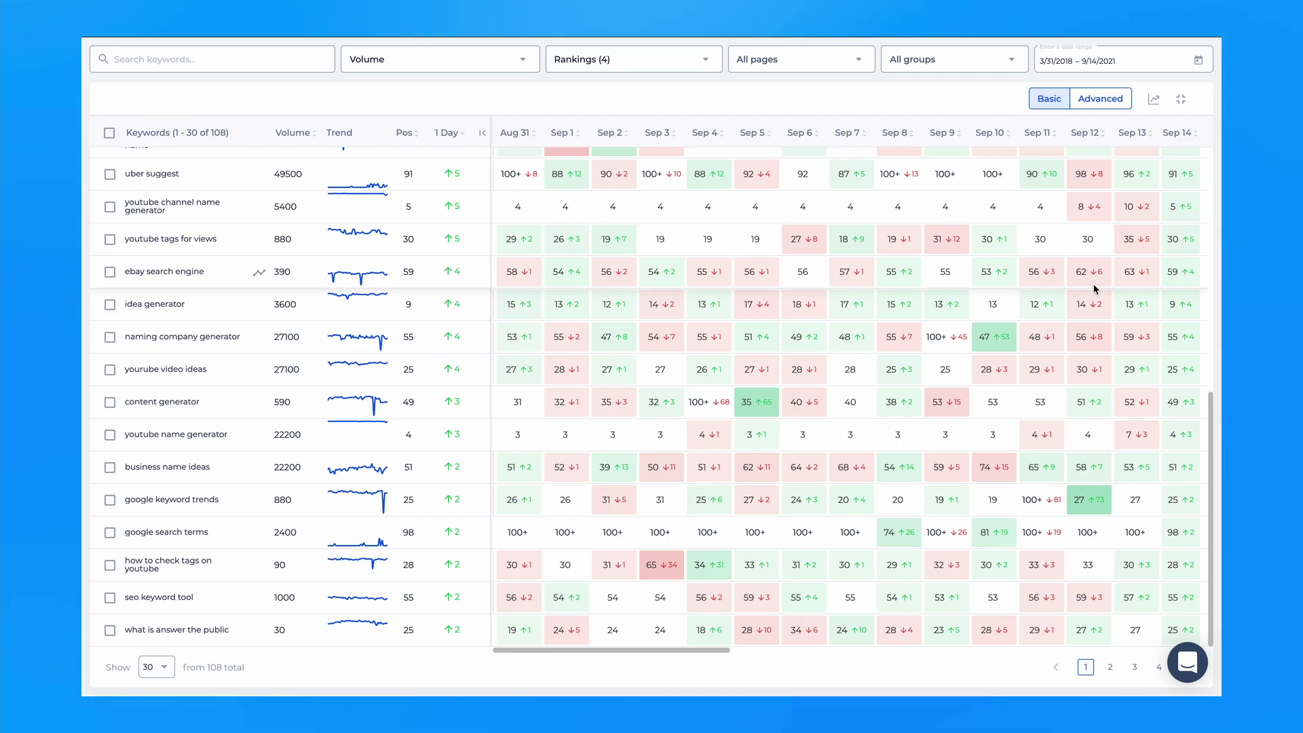
{"action": "scroll", "coordinate": [1095, 289], "scroll_direction": "left", "scroll_amount": 10}
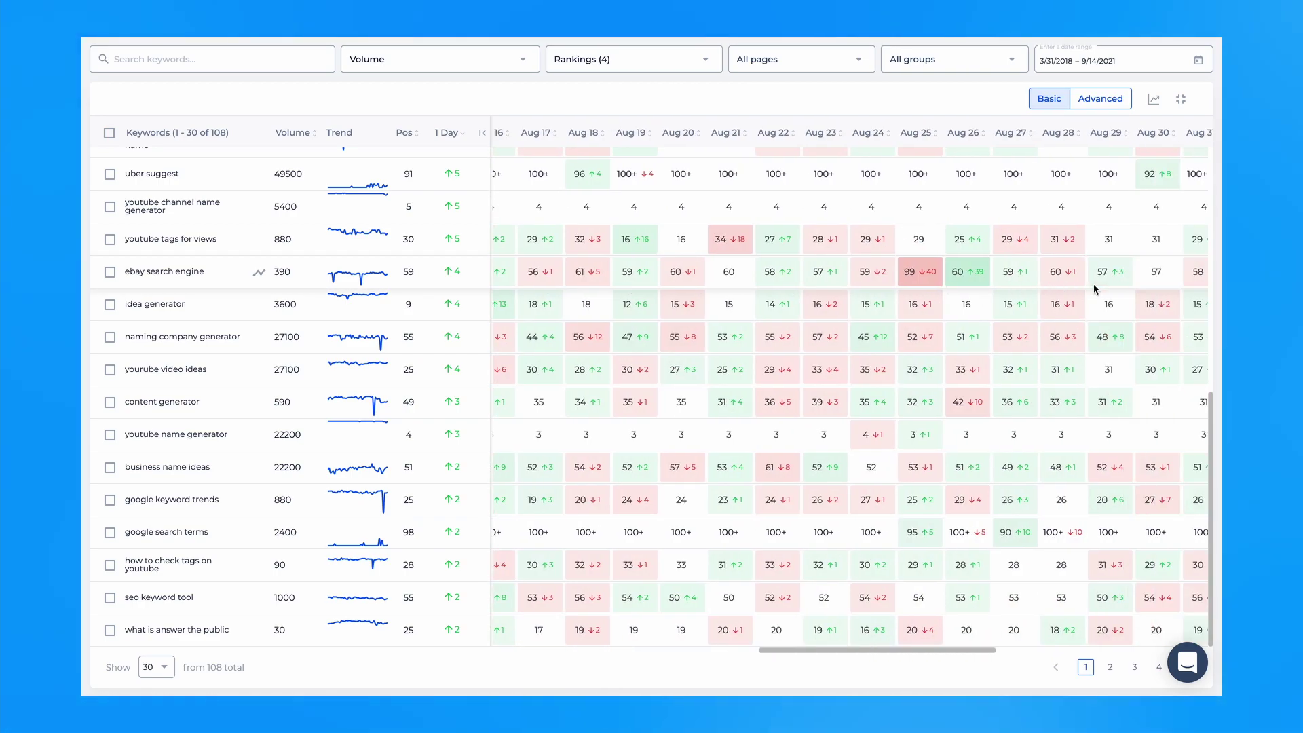
{"action": "scroll", "coordinate": [1095, 288], "scroll_direction": "right", "scroll_amount": 6}
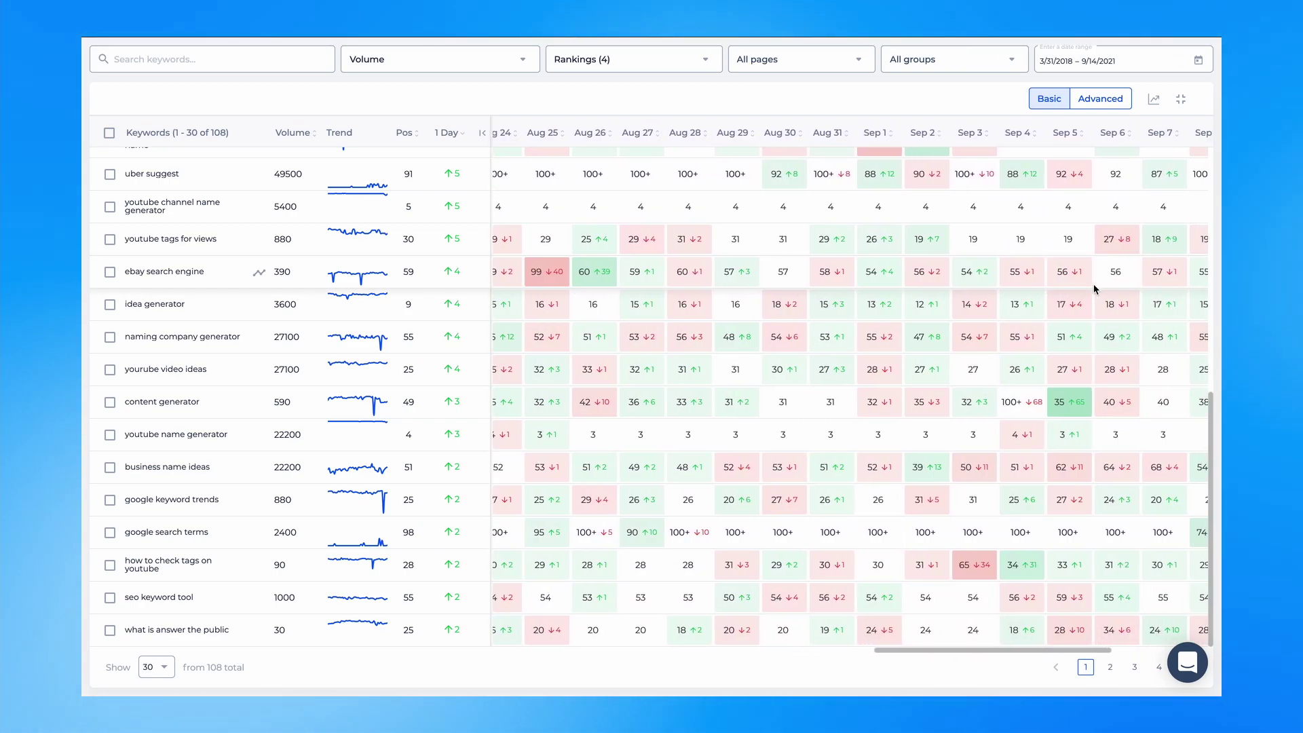
{"action": "scroll", "coordinate": [1095, 289], "scroll_direction": "right", "scroll_amount": 2}
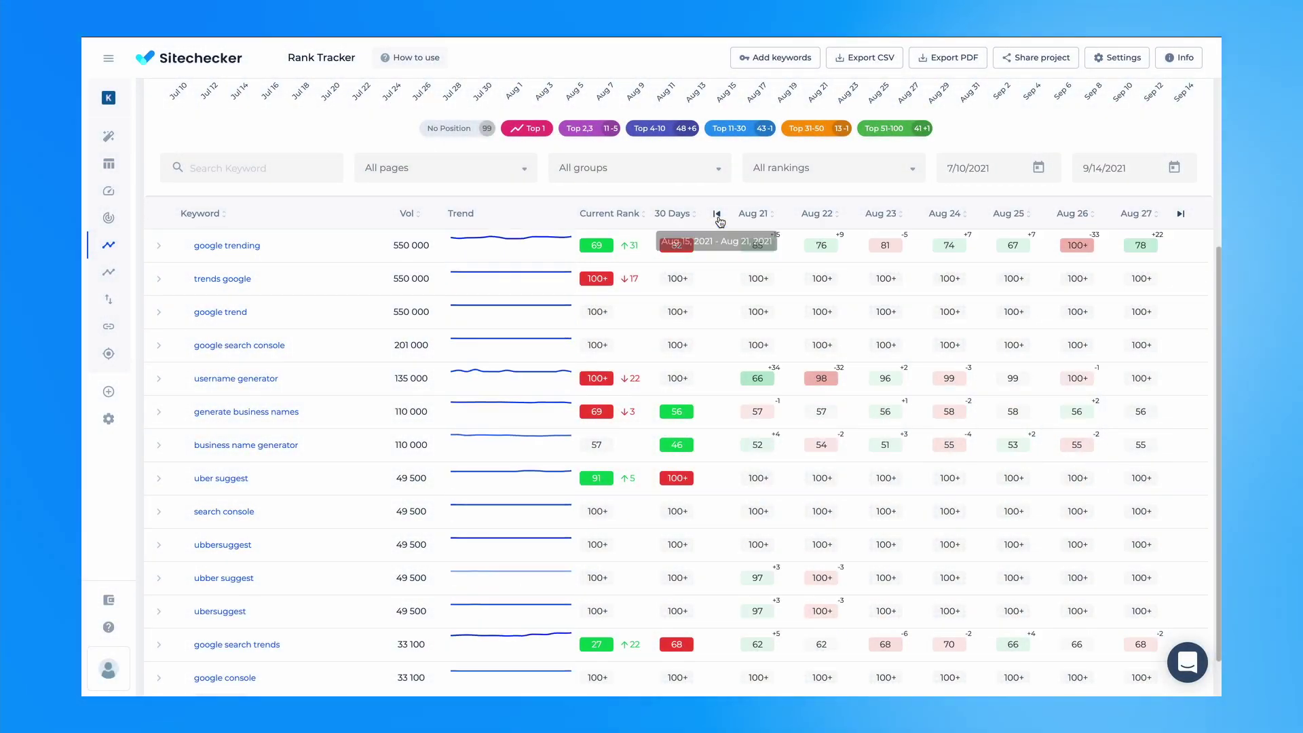
- Shift the date columns back a week, hide the Visibility chart, and scroll through earlier dates
{"action": "left_click", "coordinate": [717, 214]}
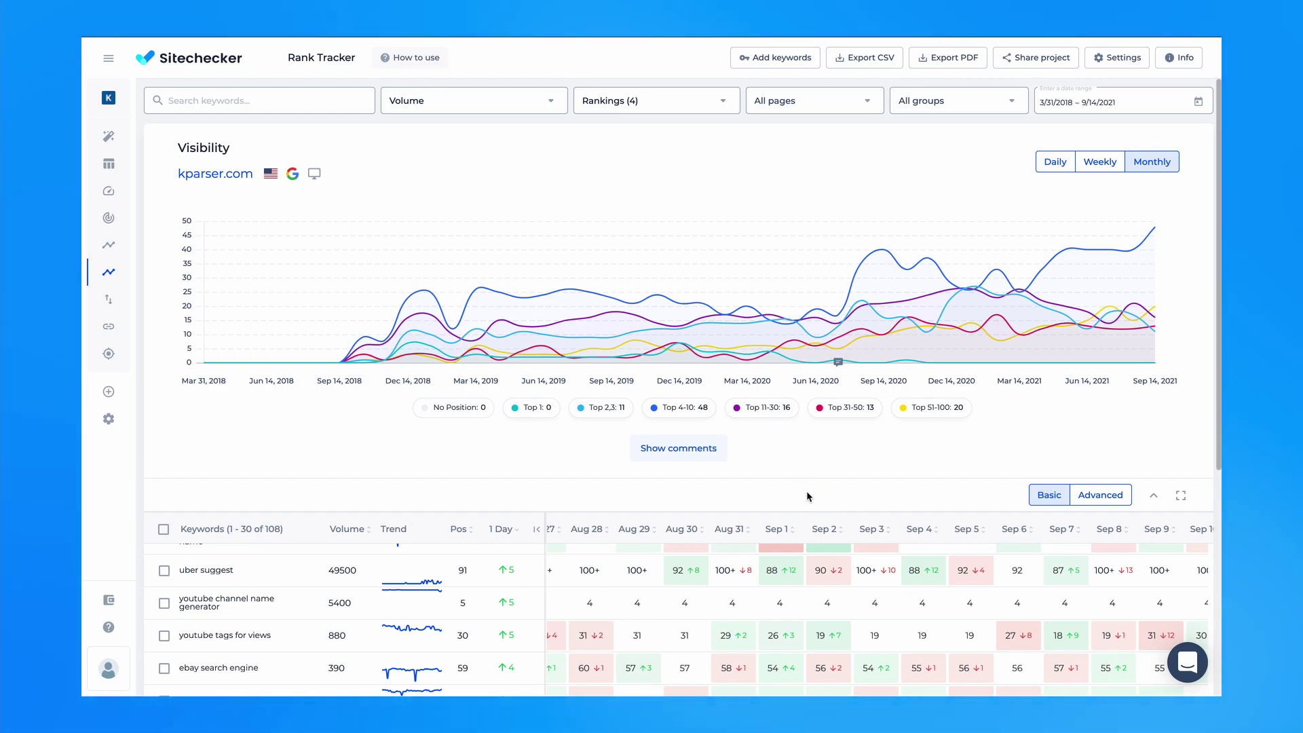
{"action": "left_click", "coordinate": [1152, 498]}
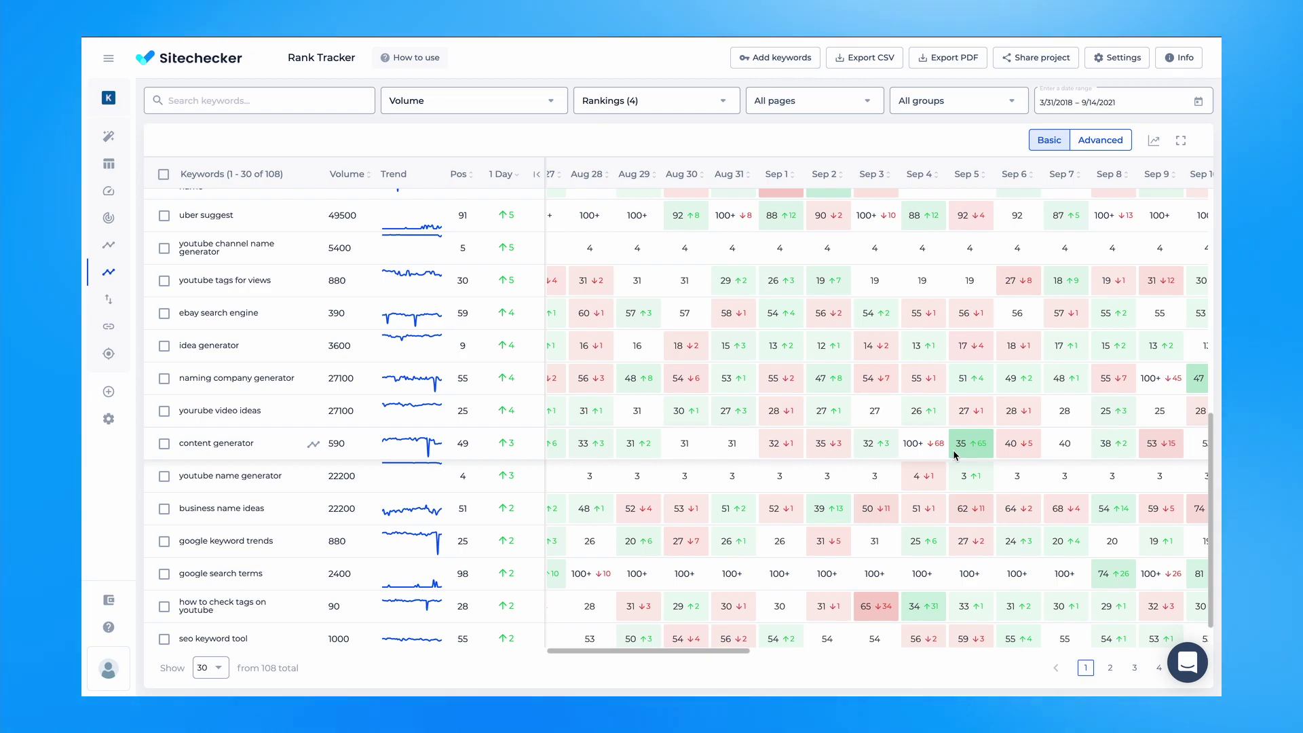
{"action": "scroll", "coordinate": [954, 455], "scroll_direction": "left", "scroll_amount": 8}
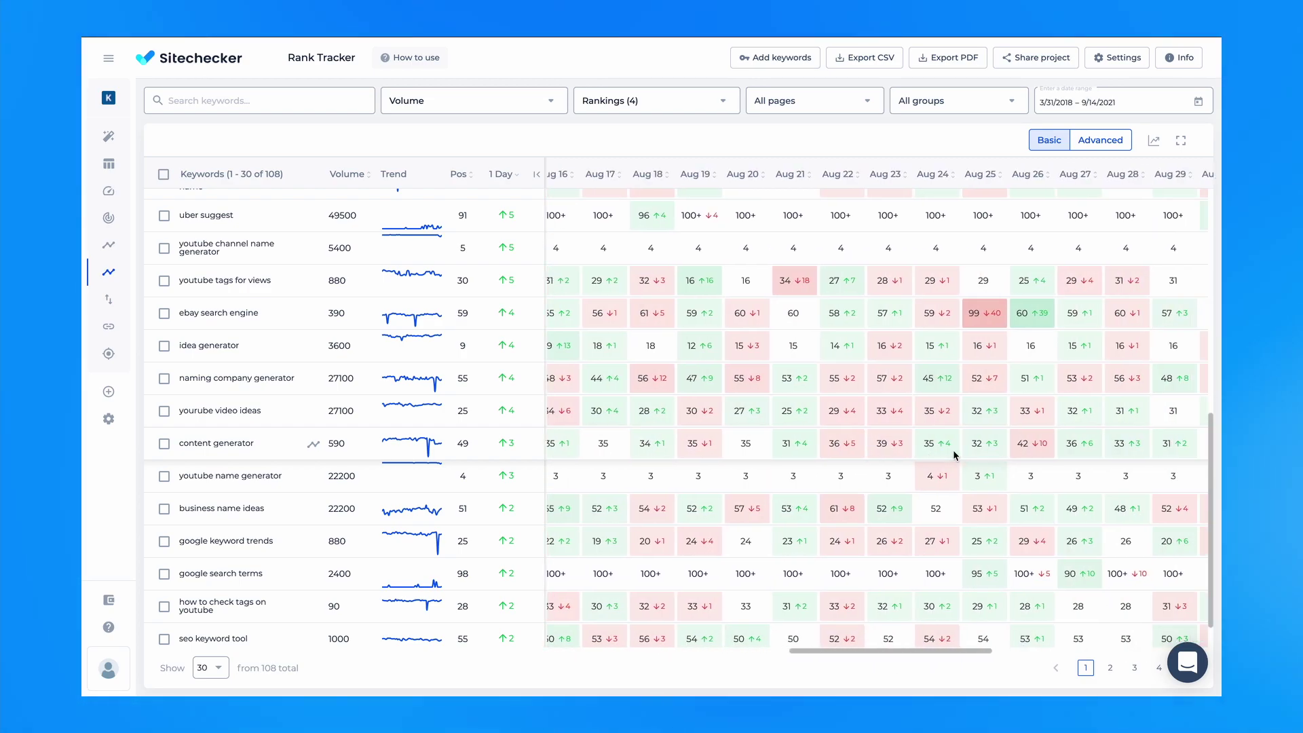
{"action": "scroll", "coordinate": [954, 455], "scroll_direction": "right", "scroll_amount": 10}
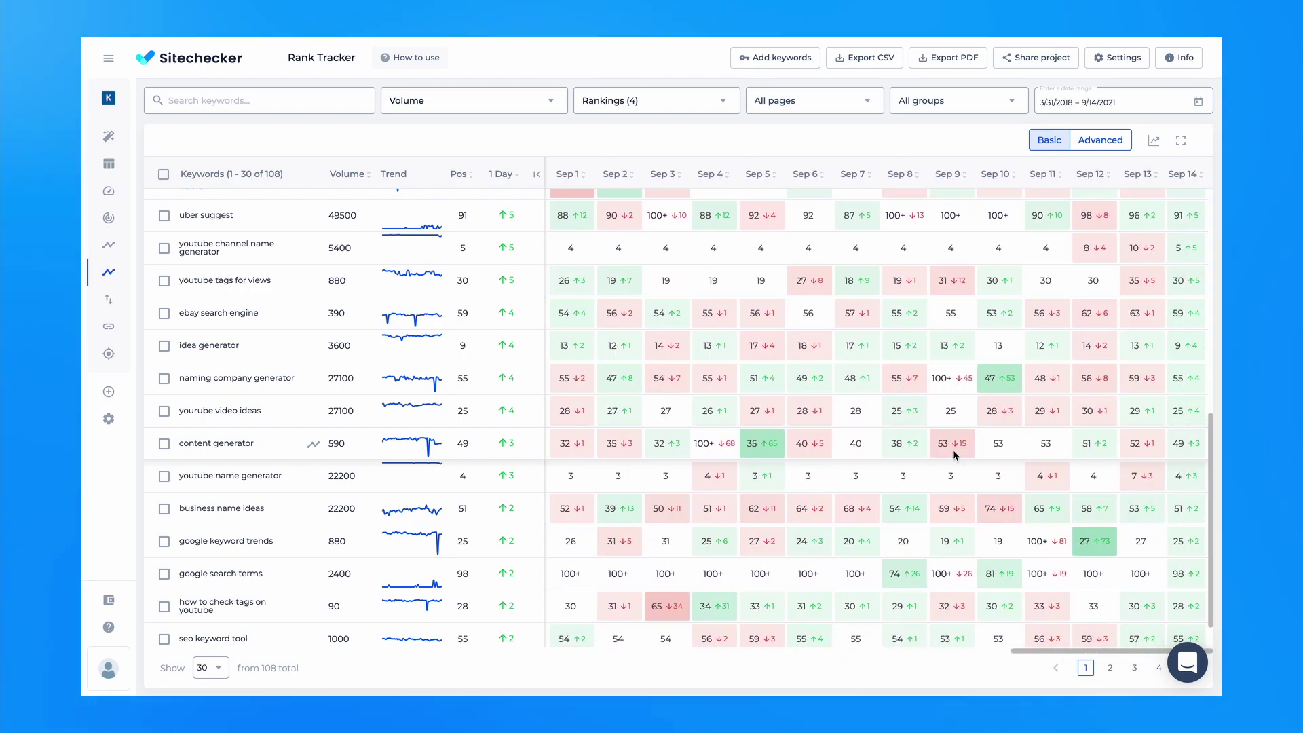
{"action": "scroll", "coordinate": [954, 455], "scroll_direction": "left", "scroll_amount": 8}
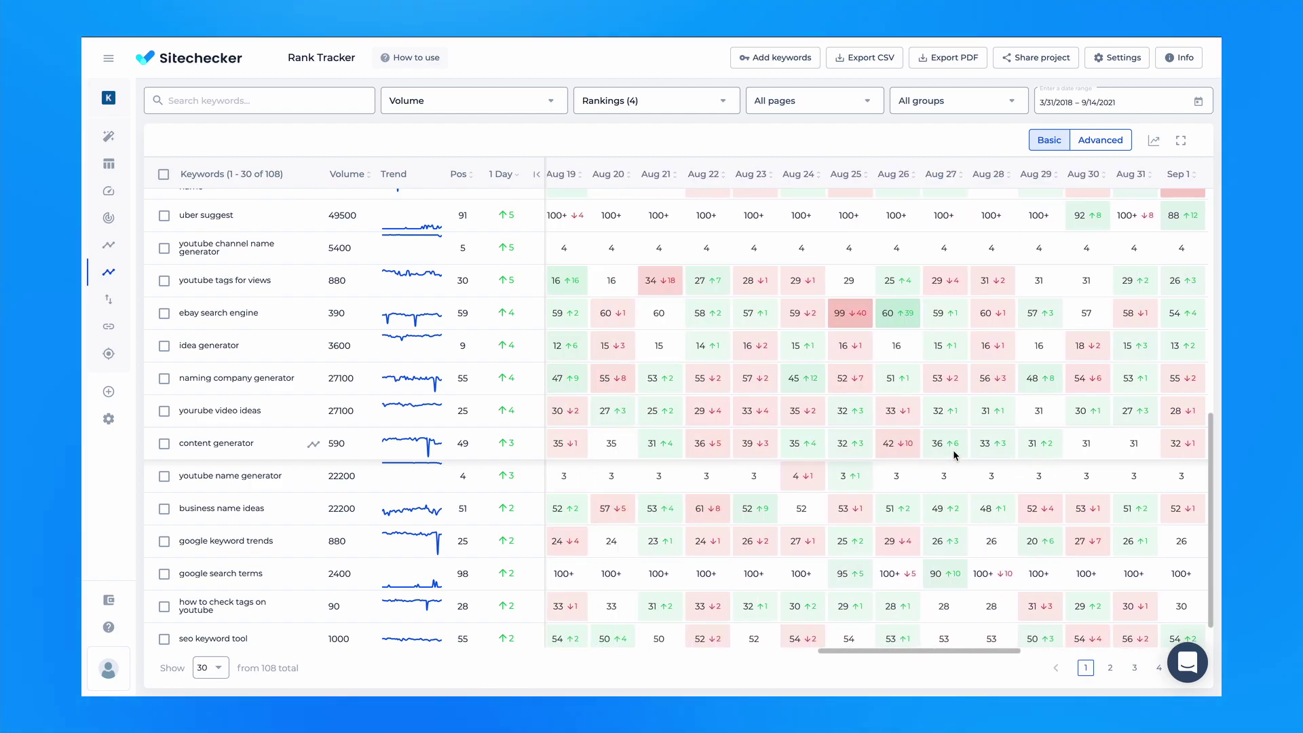
{"action": "scroll", "coordinate": [954, 455], "scroll_direction": "left", "scroll_amount": 8}
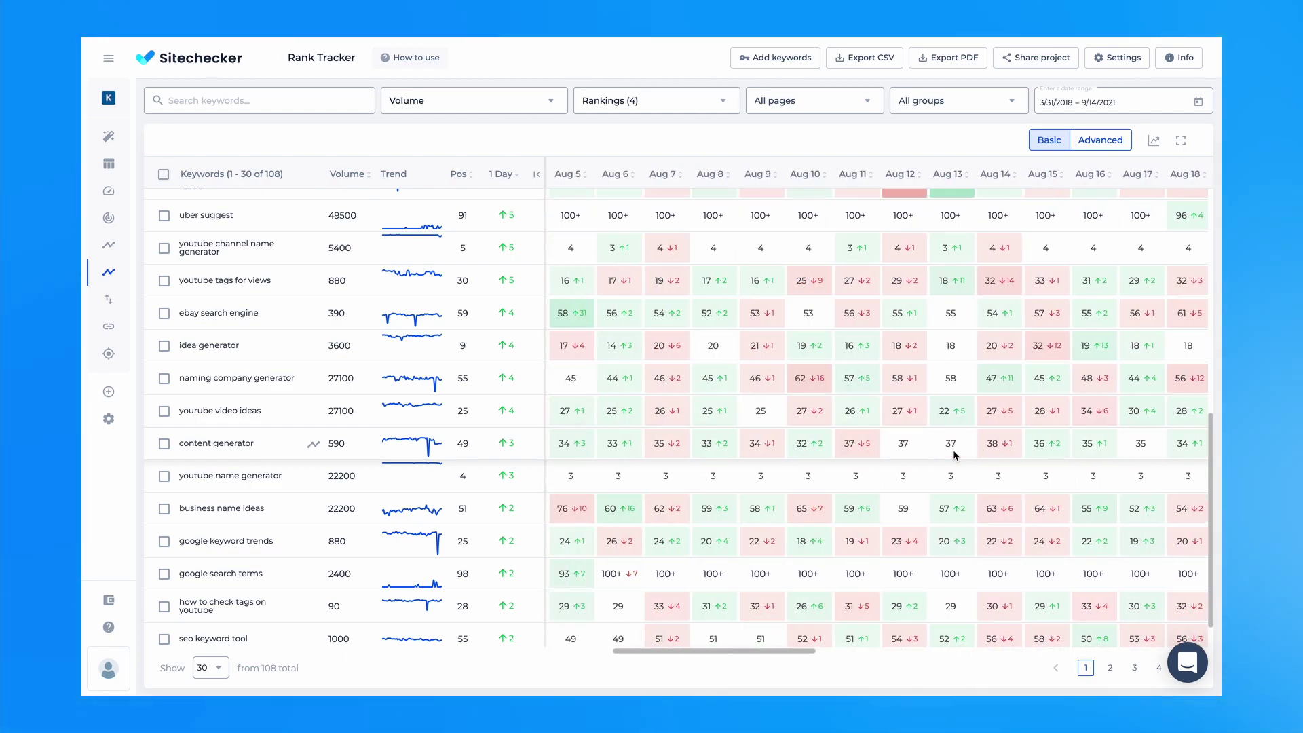
{"action": "scroll", "coordinate": [955, 454], "scroll_direction": "left", "scroll_amount": 3}
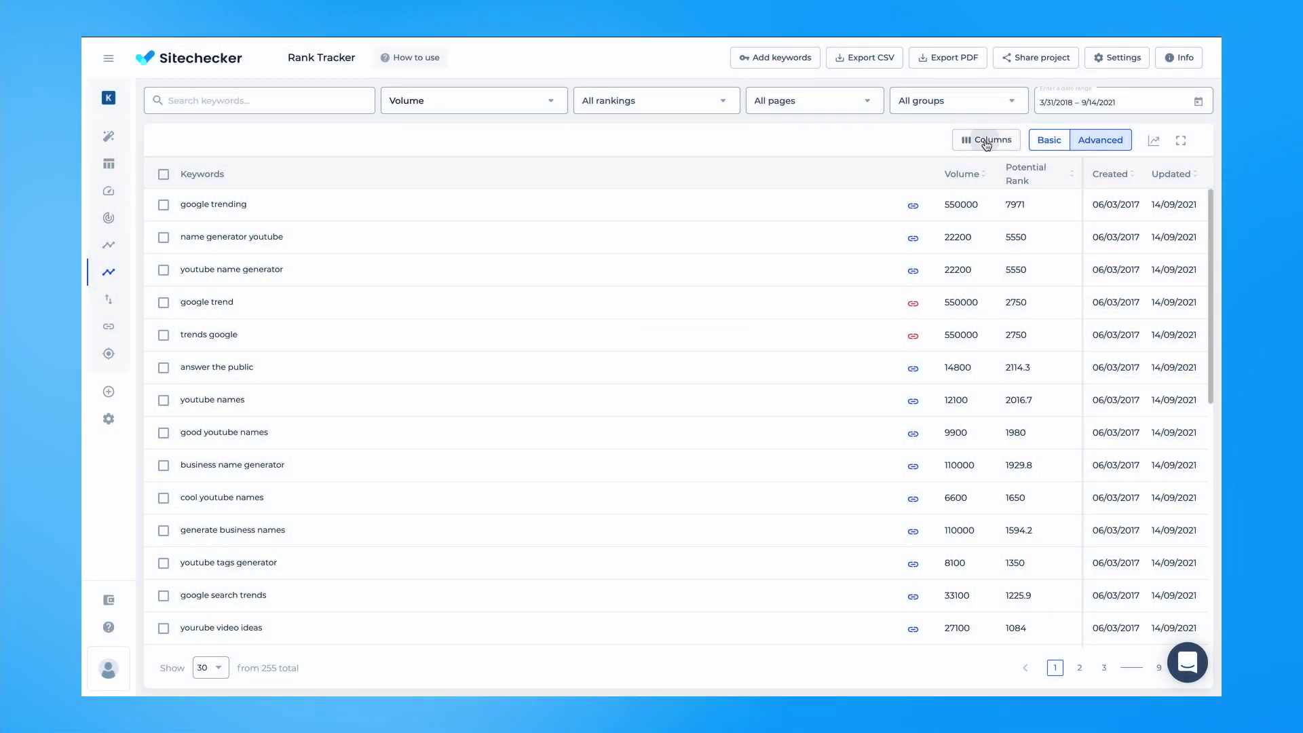
- Check column options in the Columns list, including 1 day, 7 days and CPC
{"action": "left_click", "coordinate": [988, 141]}
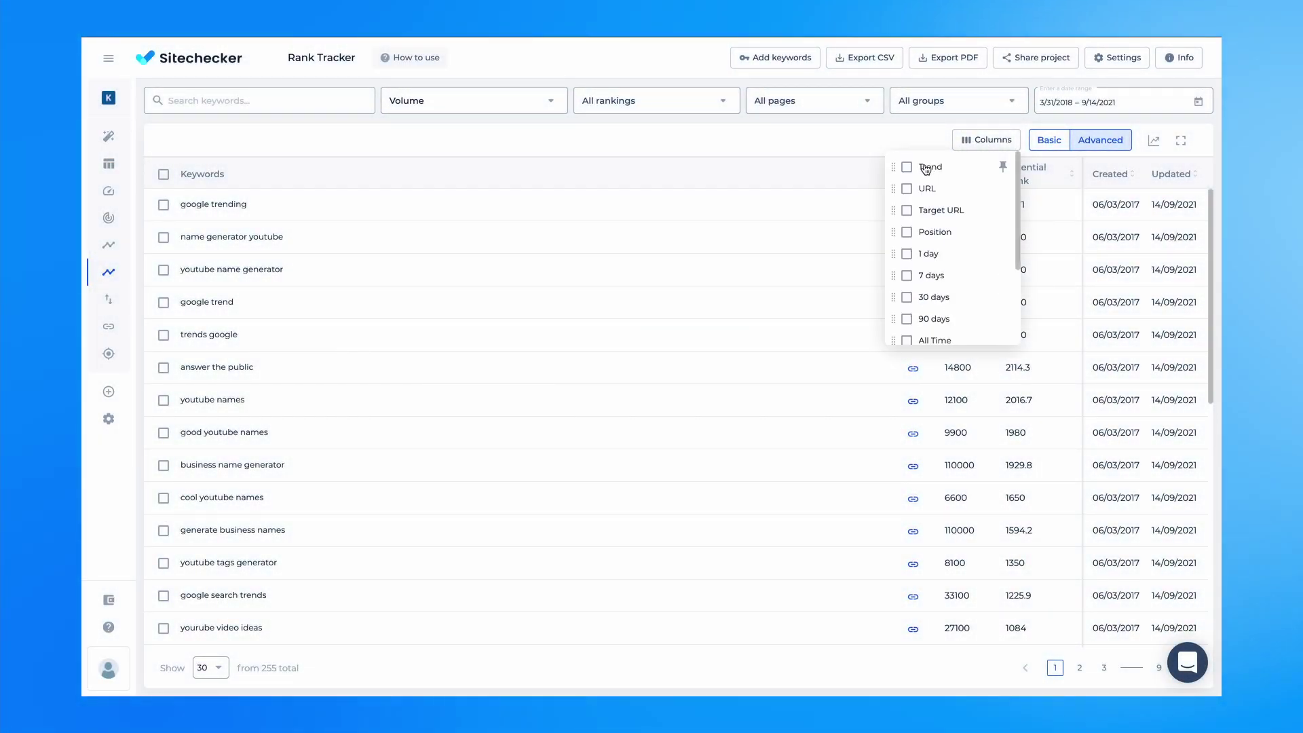
{"action": "left_click", "coordinate": [907, 167]}
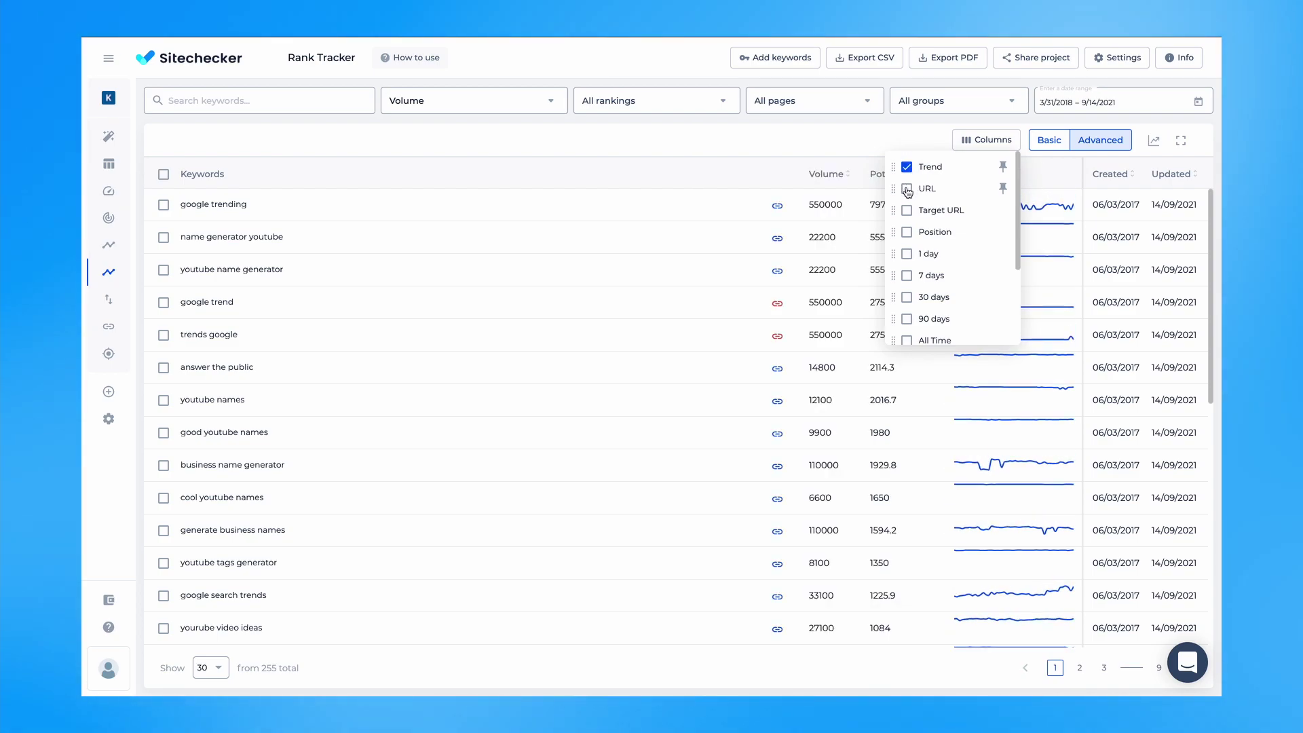
{"action": "left_click", "coordinate": [907, 189]}
{"action": "left_click", "coordinate": [907, 210]}
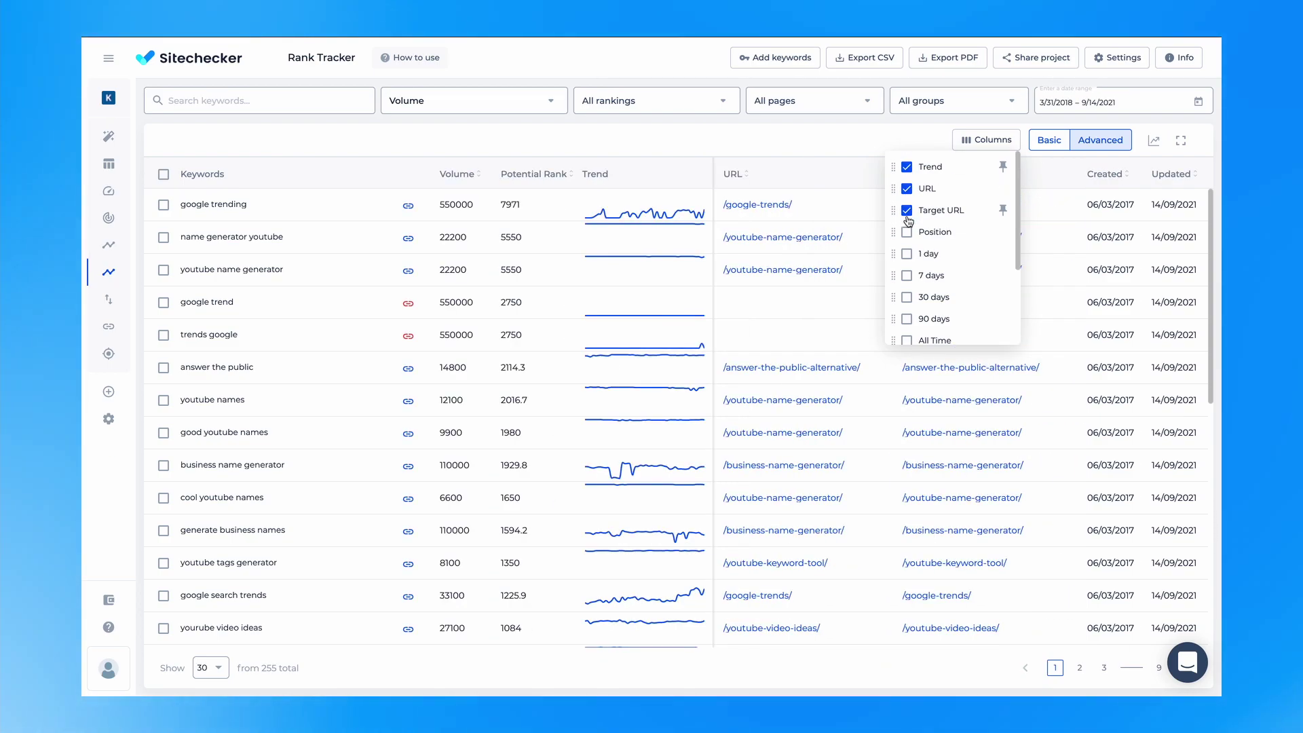
{"action": "left_click", "coordinate": [907, 232]}
{"action": "left_click", "coordinate": [907, 254]}
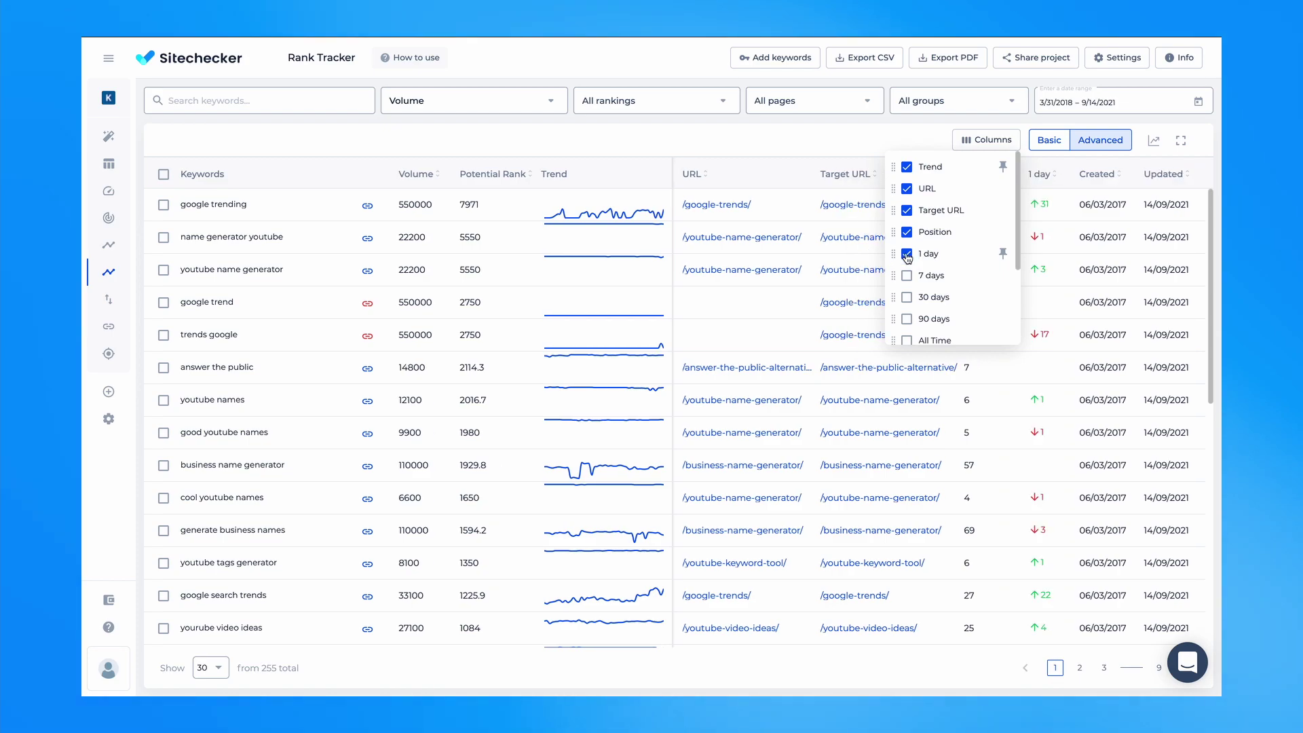
{"action": "left_click", "coordinate": [908, 275]}
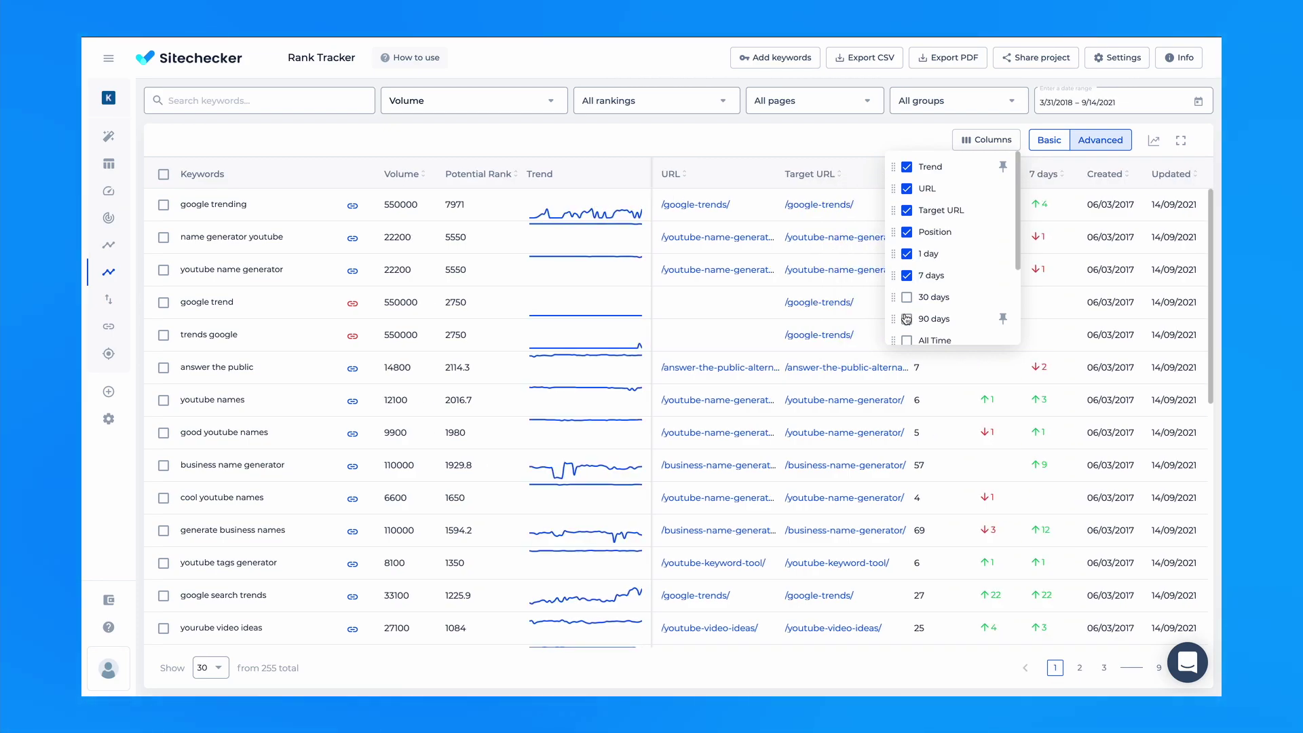
{"action": "scroll", "coordinate": [912, 305], "scroll_direction": "down", "scroll_amount": 1}
{"action": "scroll", "coordinate": [912, 307], "scroll_direction": "down", "scroll_amount": 3}
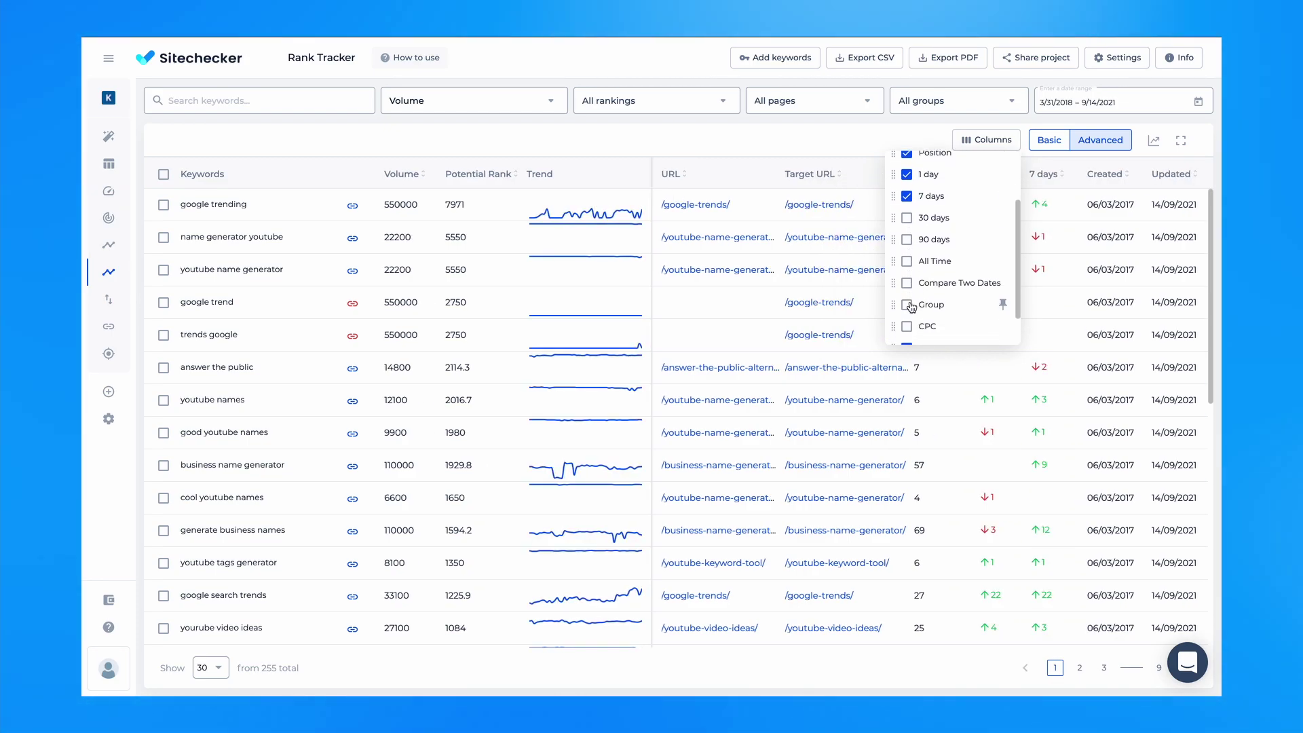
{"action": "left_click", "coordinate": [908, 327]}
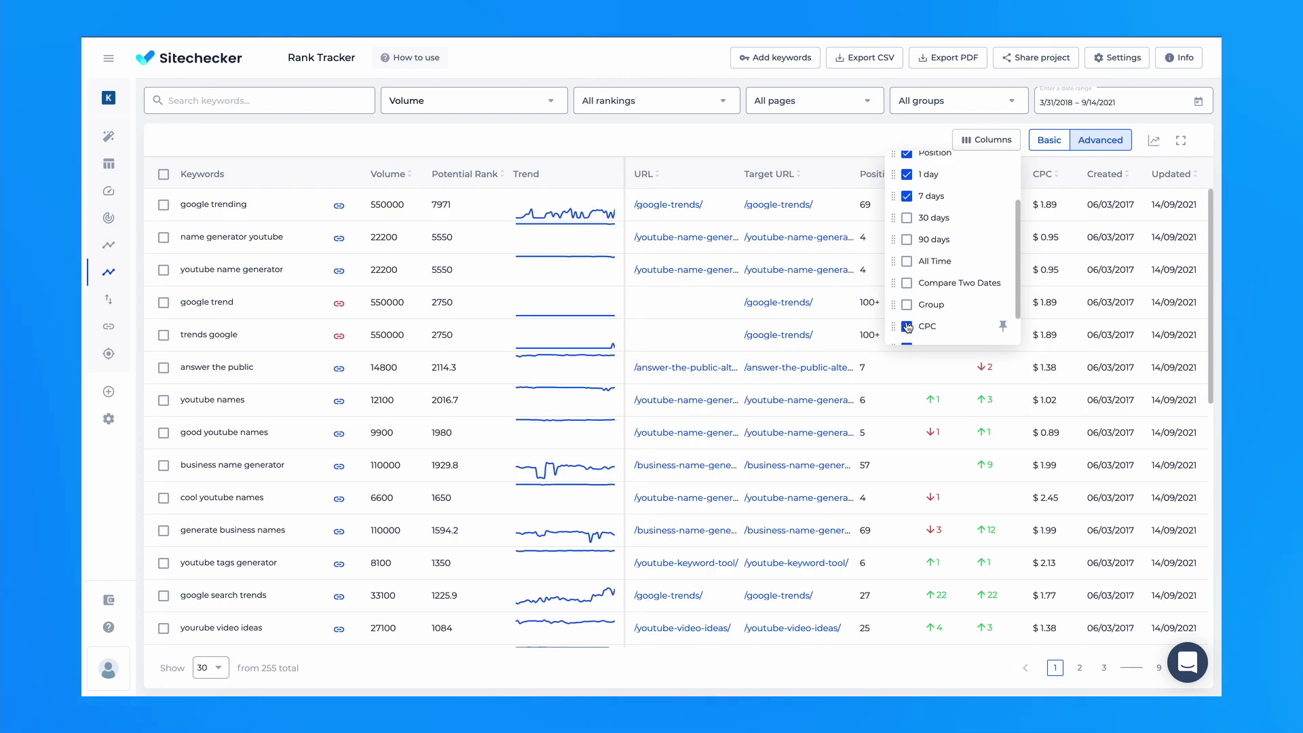
{"action": "scroll", "coordinate": [907, 328], "scroll_direction": "down", "scroll_amount": 2}
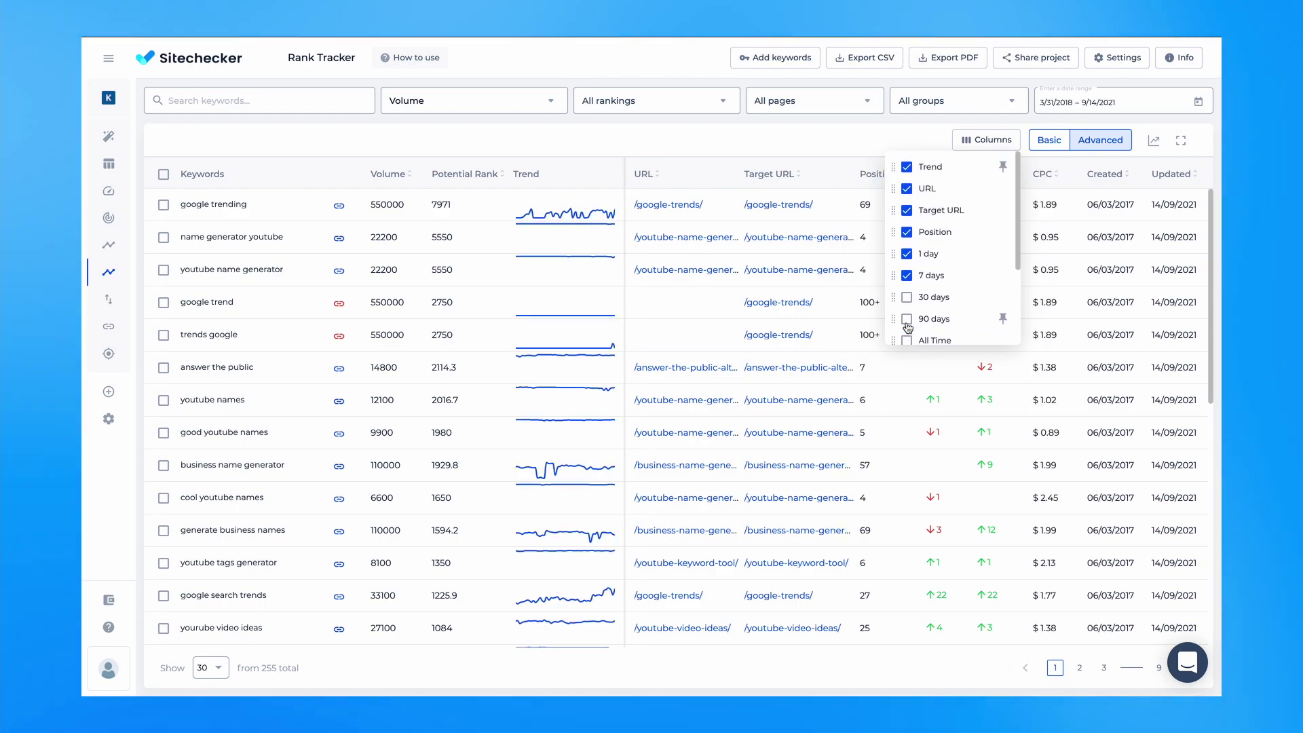
{"action": "left_click", "coordinate": [988, 140]}
- Drag CPC up to sit directly after Trend, then close the Columns list
{"action": "left_click", "coordinate": [991, 141]}
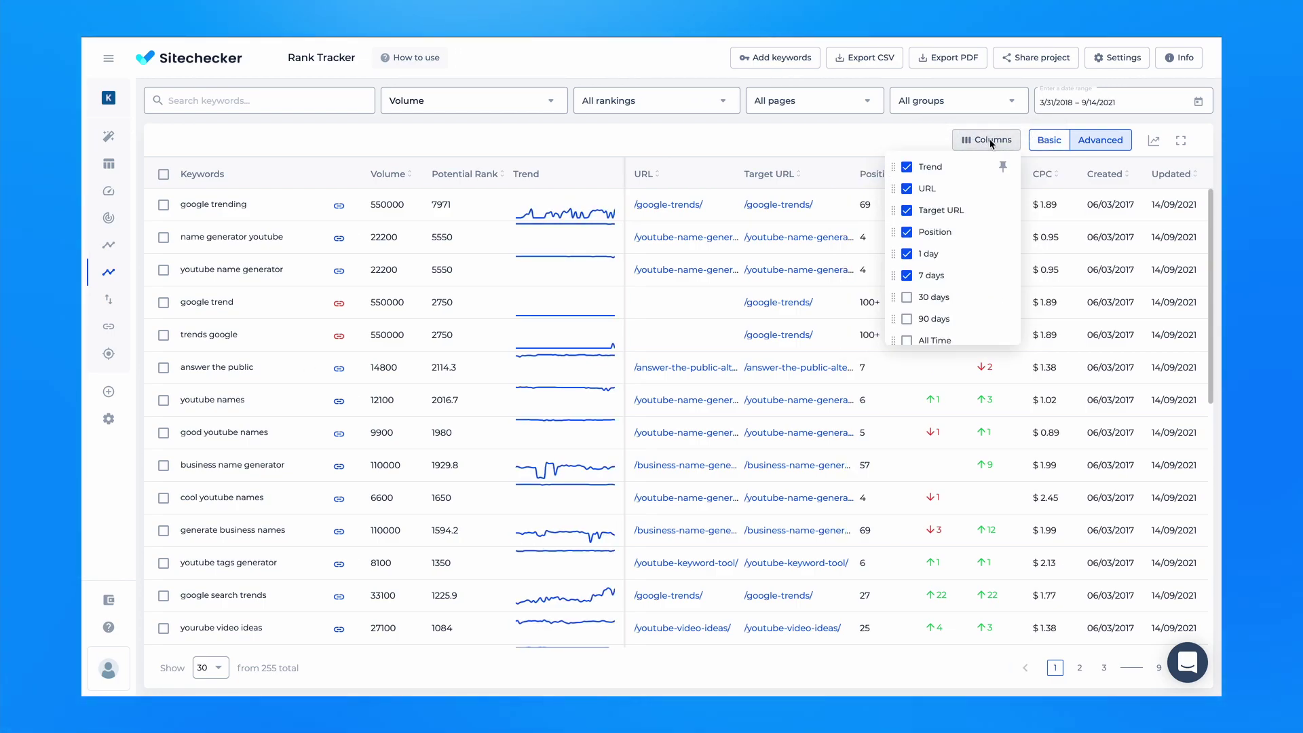
{"action": "scroll", "coordinate": [966, 283], "scroll_direction": "down", "scroll_amount": 3}
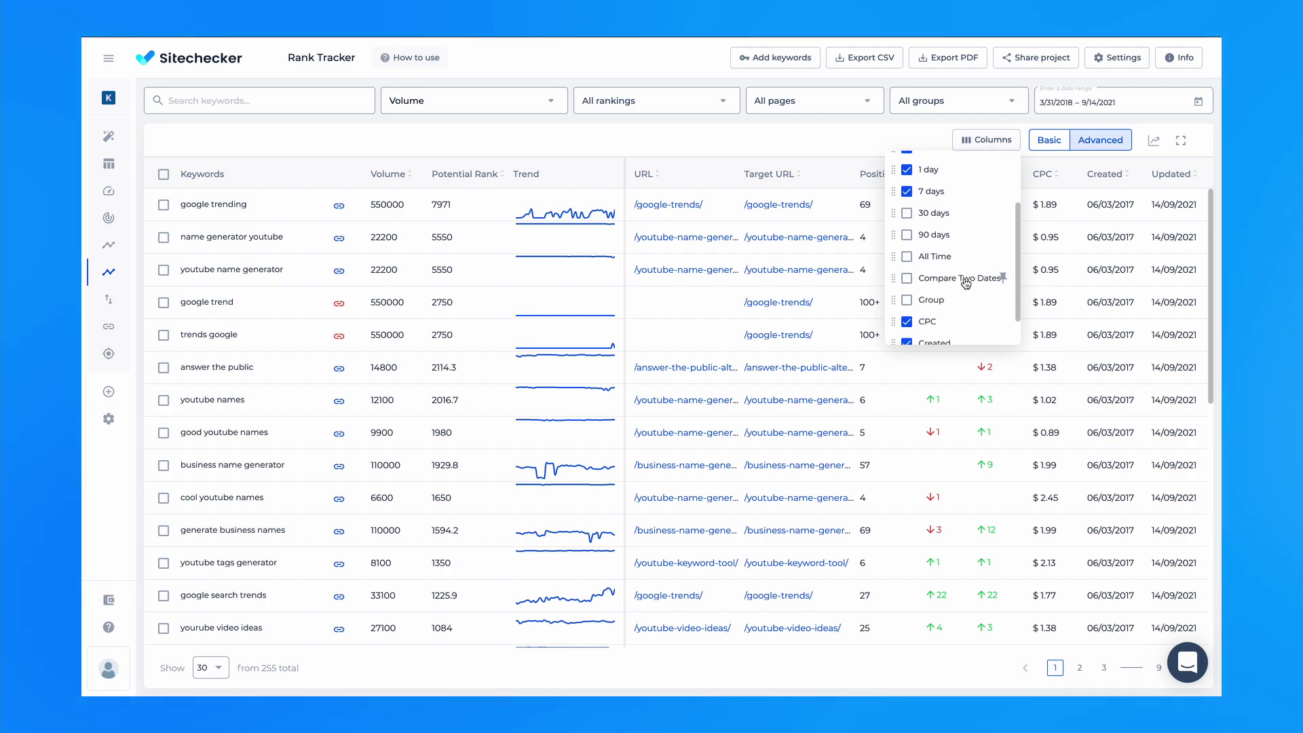
{"action": "left_click_drag", "start_coordinate": [1005, 290], "coordinate": [1004, 198]}
{"action": "left_click", "coordinate": [834, 151]}
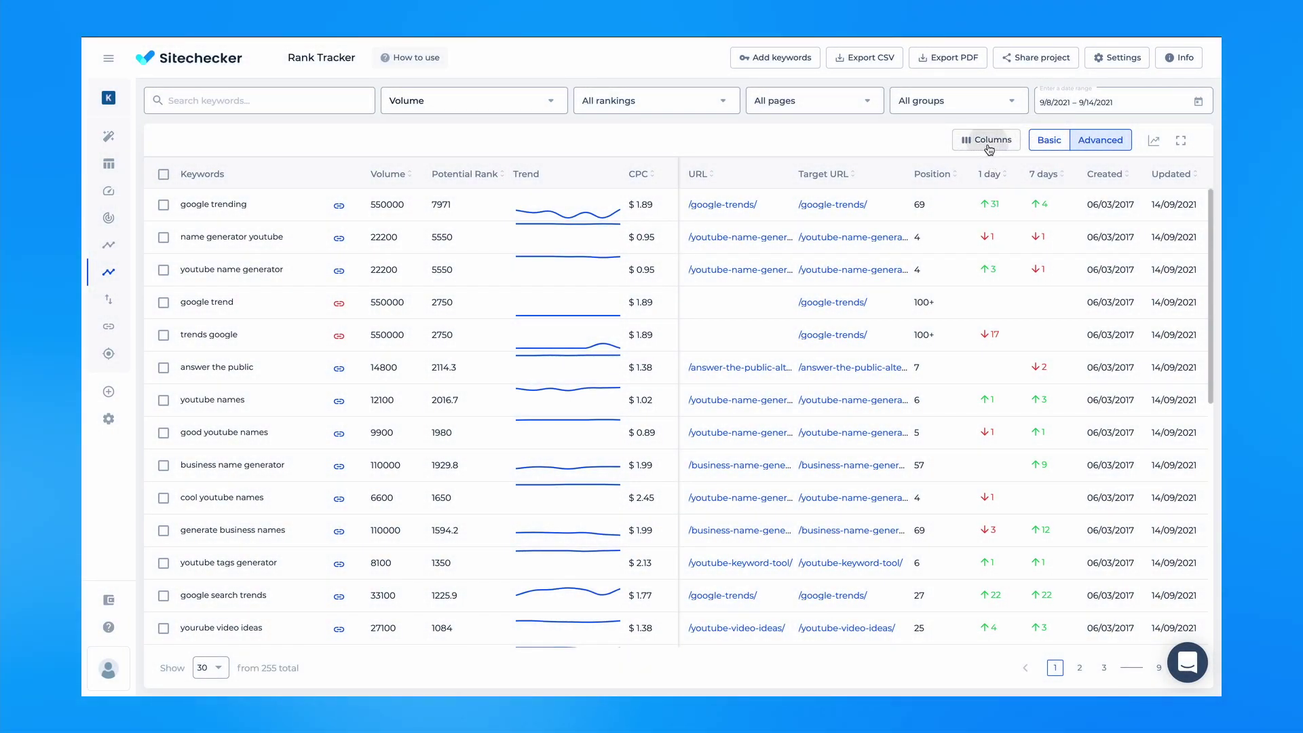
- Check Compare Two Dates in the Columns dropdown and close it
{"action": "left_click", "coordinate": [988, 142]}
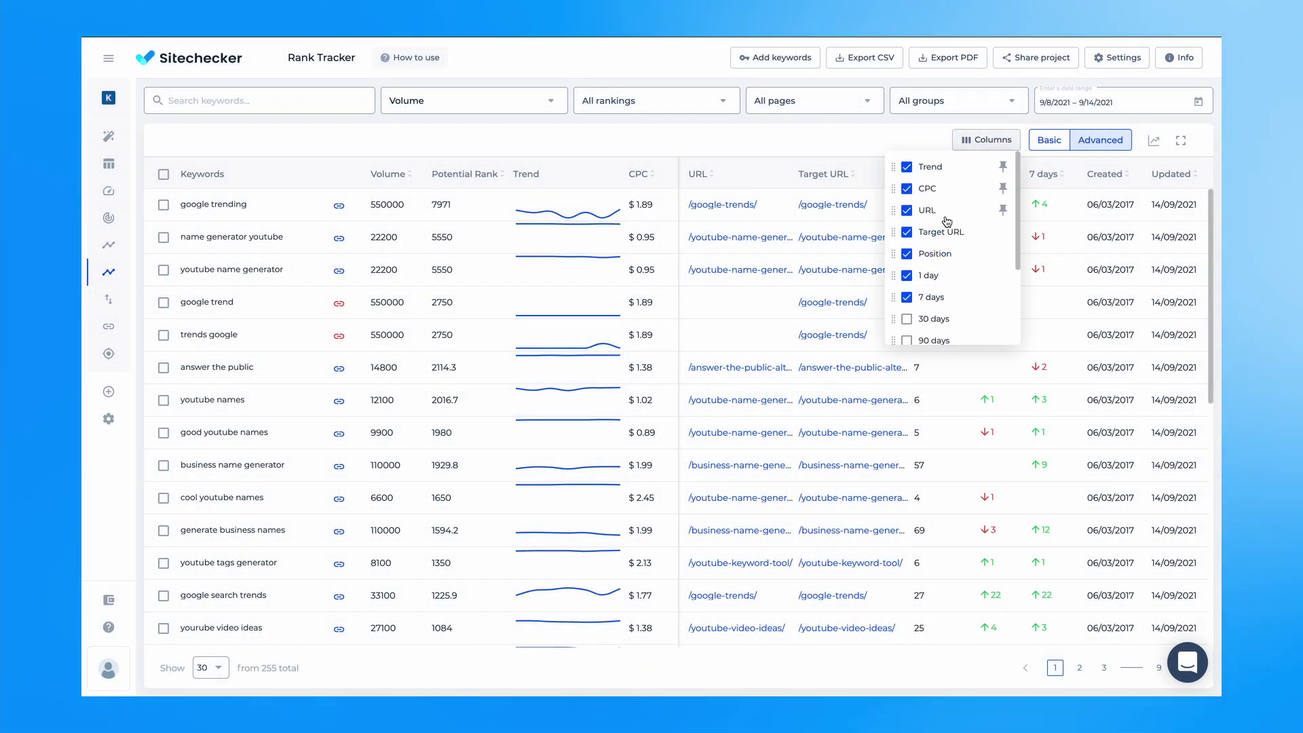
{"action": "scroll", "coordinate": [940, 285], "scroll_direction": "down", "scroll_amount": 2}
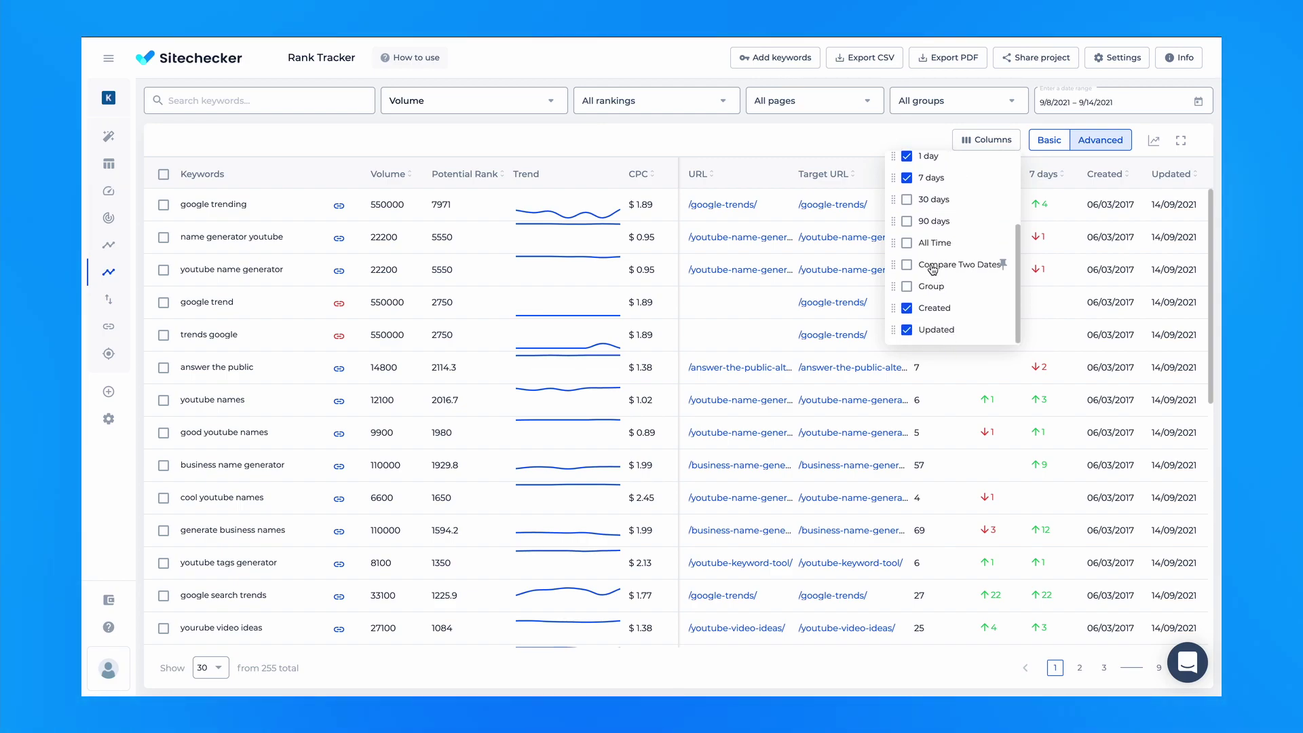
{"action": "left_click", "coordinate": [908, 265]}
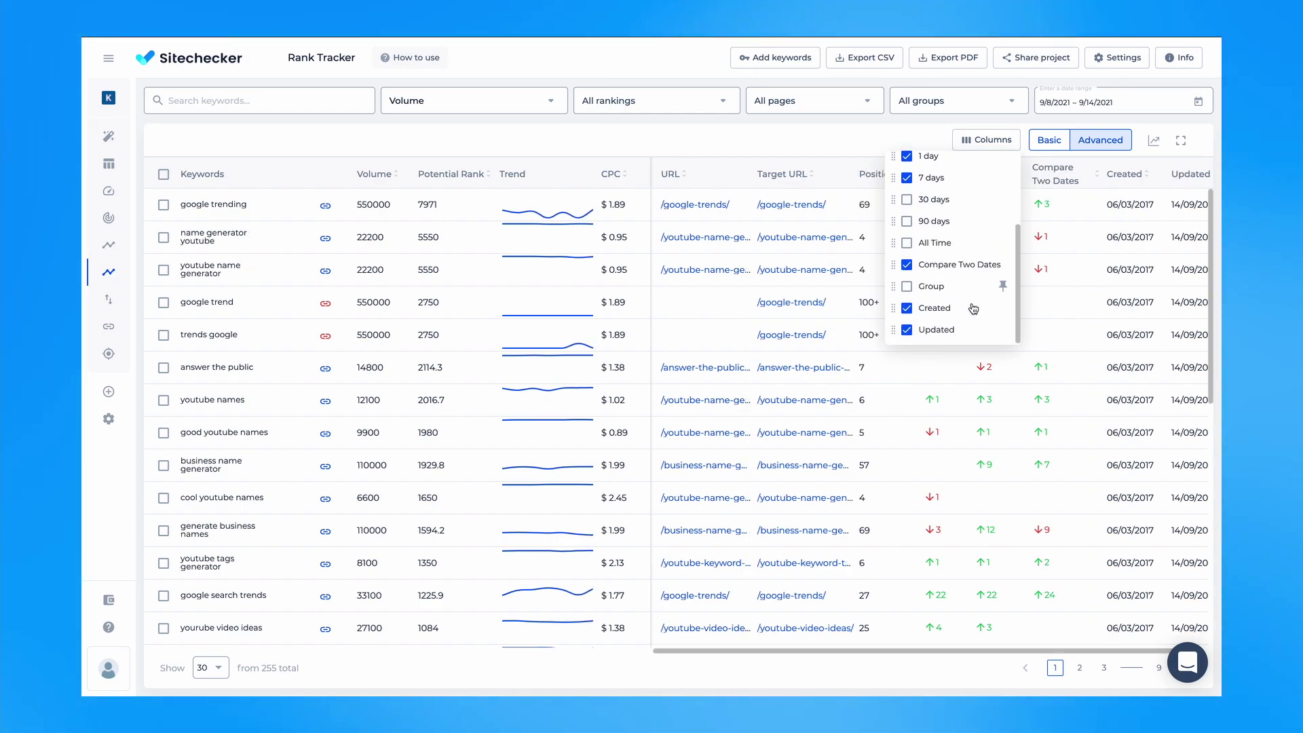
{"action": "left_click", "coordinate": [1044, 307]}
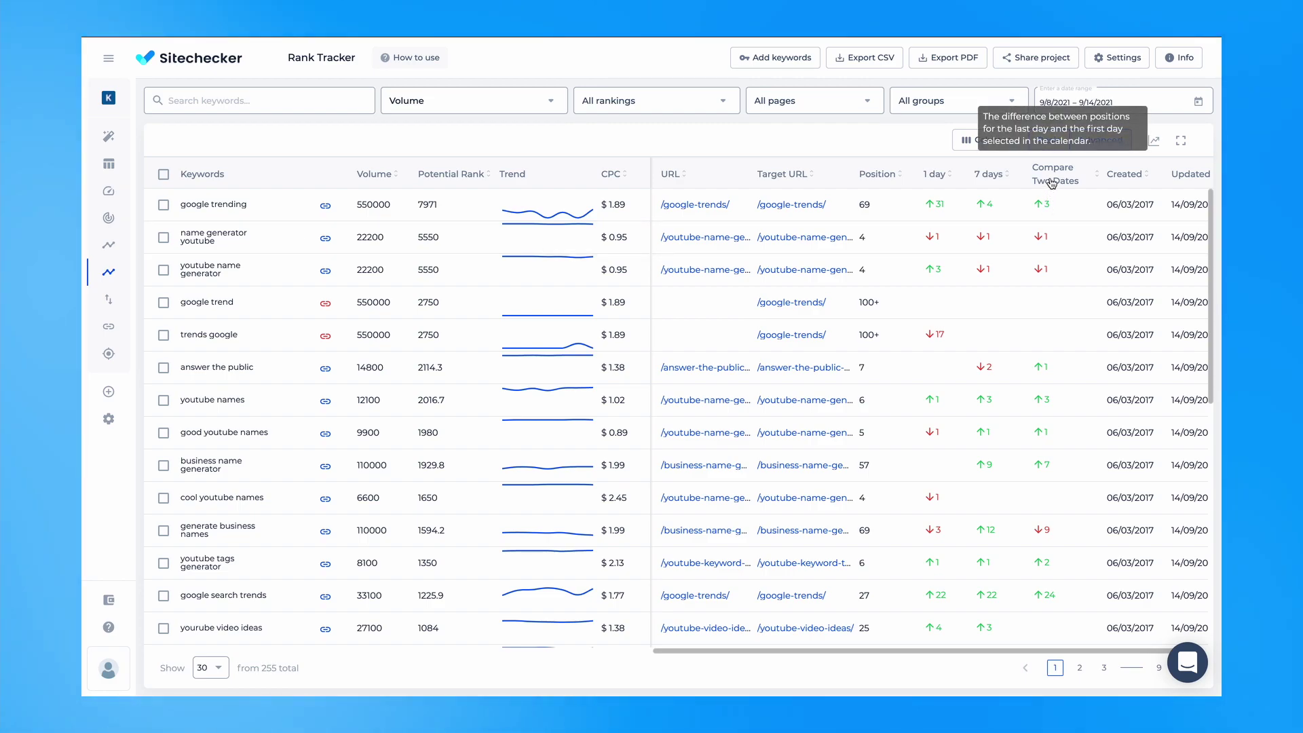
- Pick Sep 1 as the start date, making the range 9/1/2021–9/14/2021
{"action": "left_click", "coordinate": [1082, 99]}
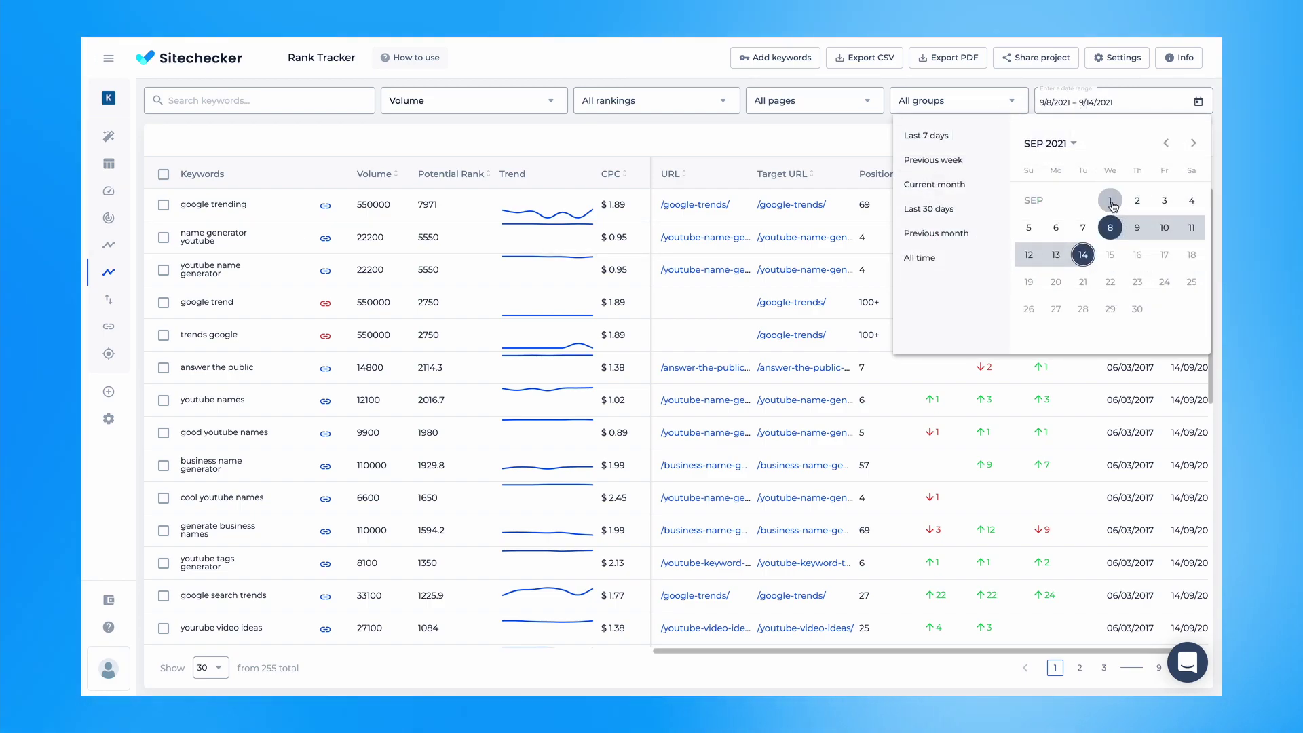
{"action": "left_click", "coordinate": [1110, 201]}
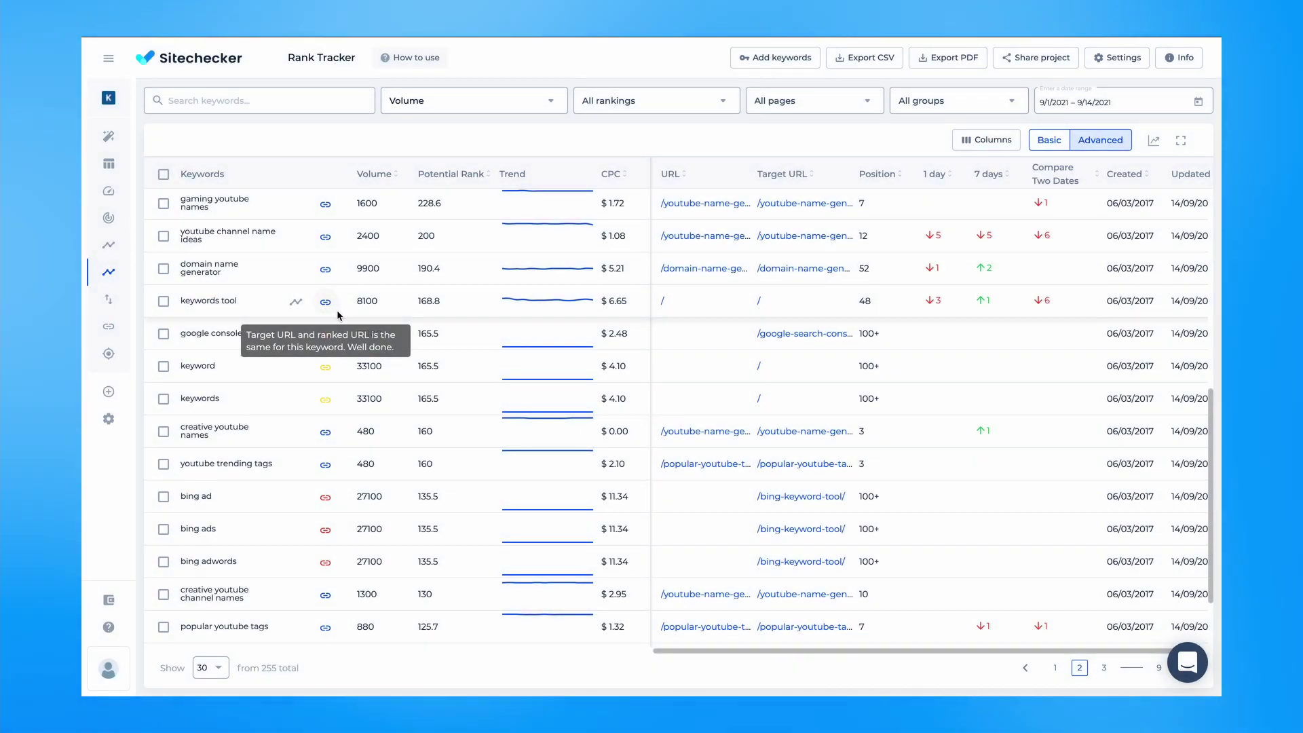
{"action": "mouse_move", "coordinate": [332, 369]}
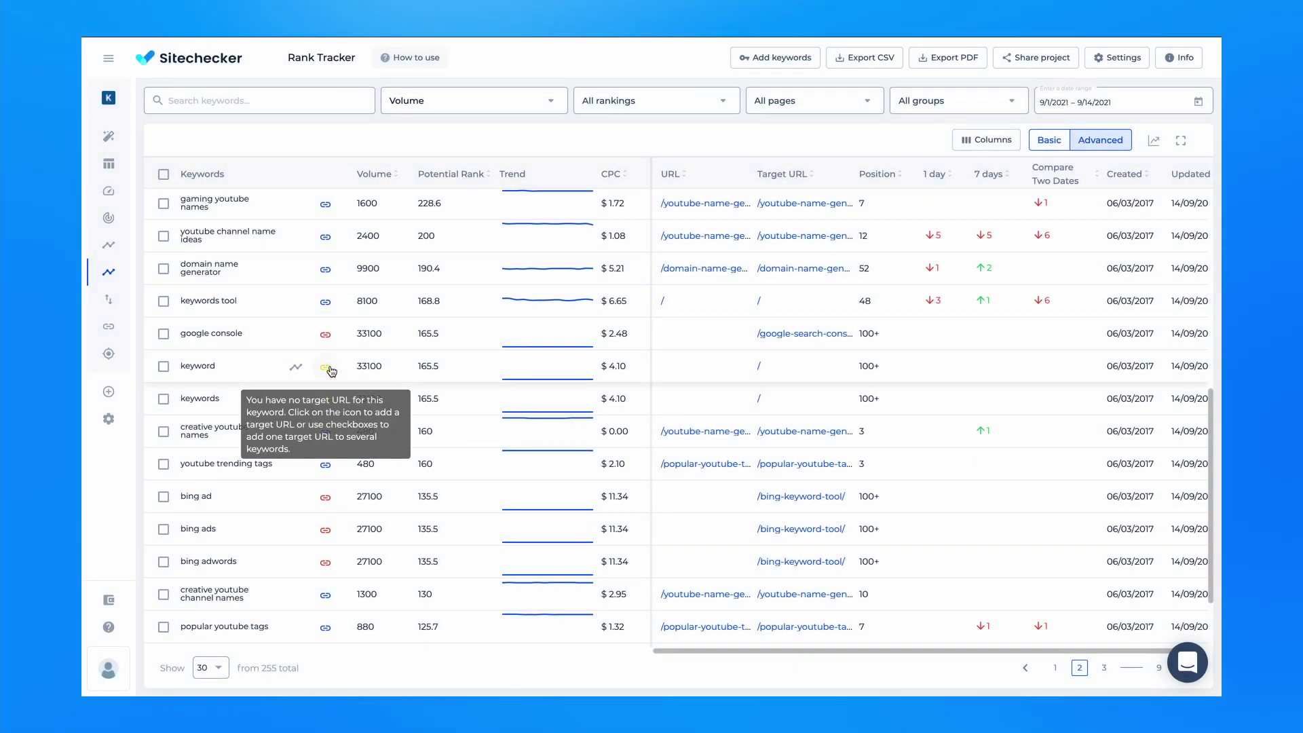
{"action": "mouse_move", "coordinate": [328, 343]}
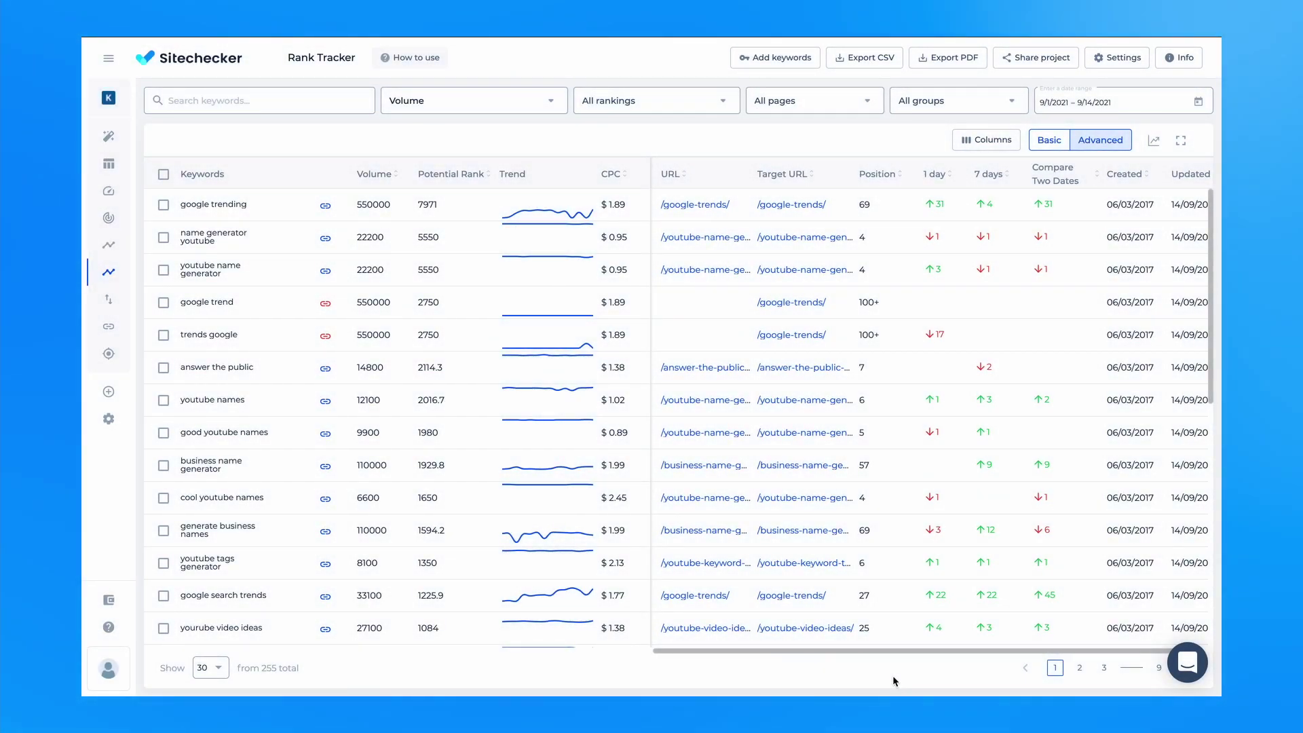
- Select the keywords good youtube names, youtube names and youtube name generator
{"action": "left_click", "coordinate": [163, 432]}
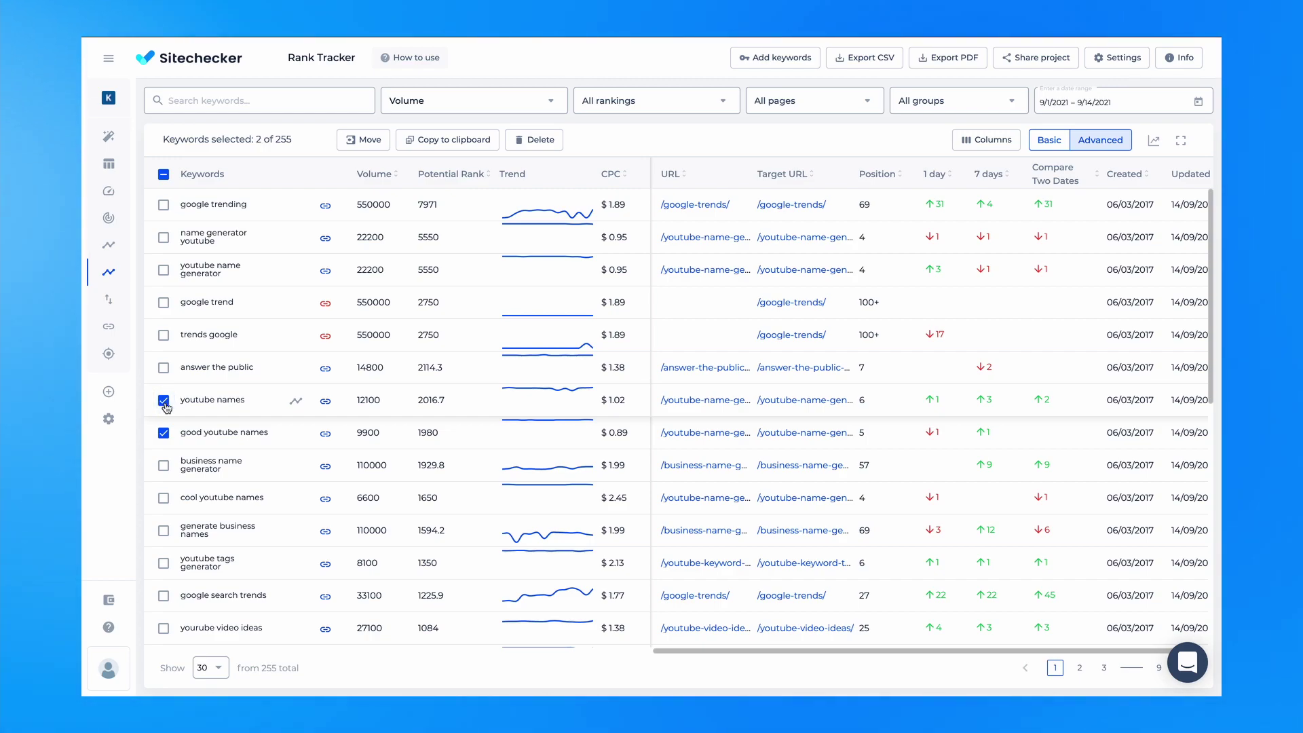
{"action": "left_click", "coordinate": [164, 401]}
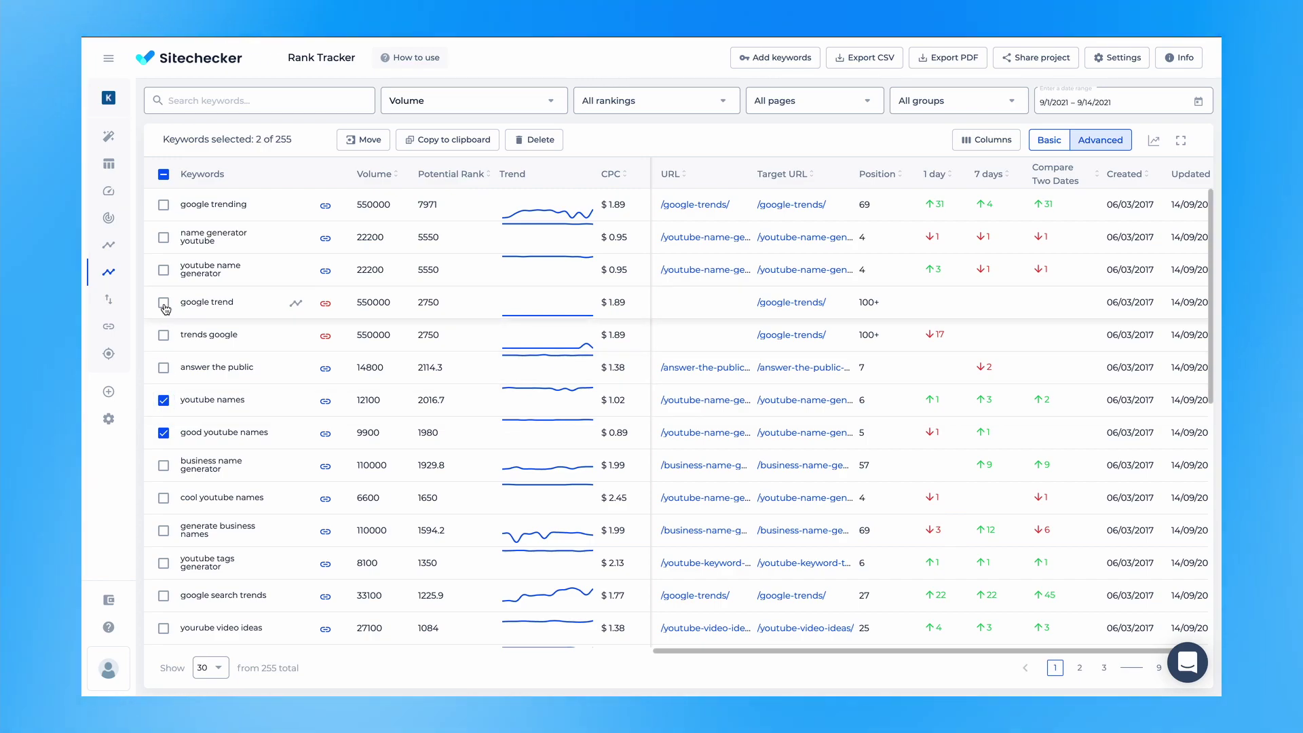
{"action": "left_click", "coordinate": [164, 270]}
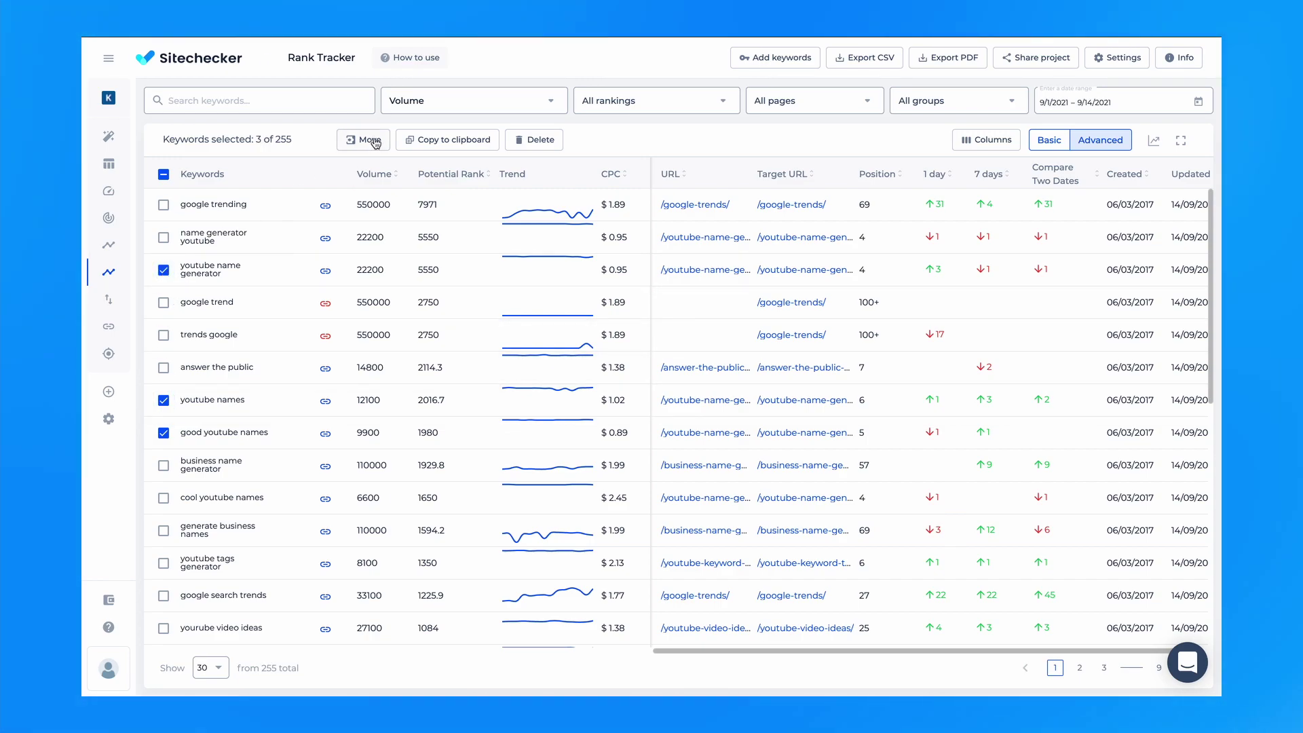
{"action": "left_click", "coordinate": [376, 142]}
{"action": "left_click", "coordinate": [597, 355]}
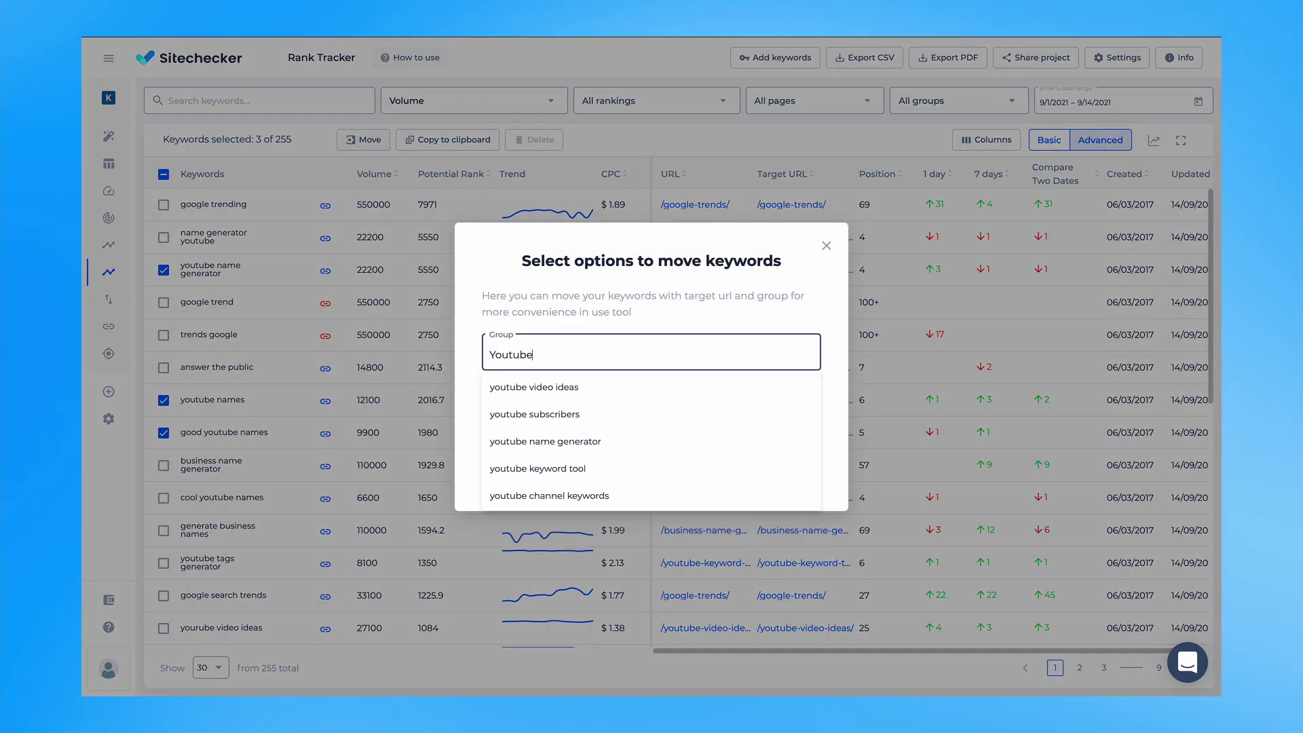
{"action": "type", "text": "Youtube"}
{"action": "left_click", "coordinate": [573, 387]}
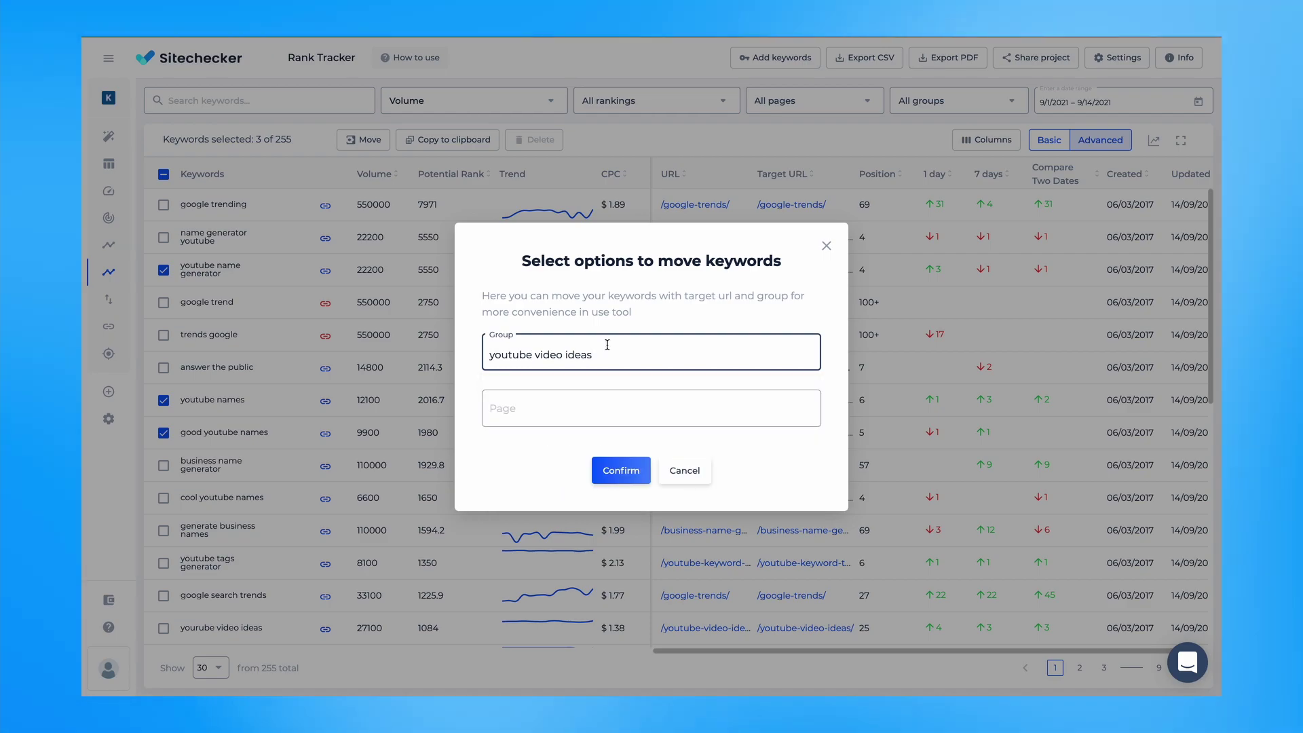
{"action": "left_click", "coordinate": [580, 408]}
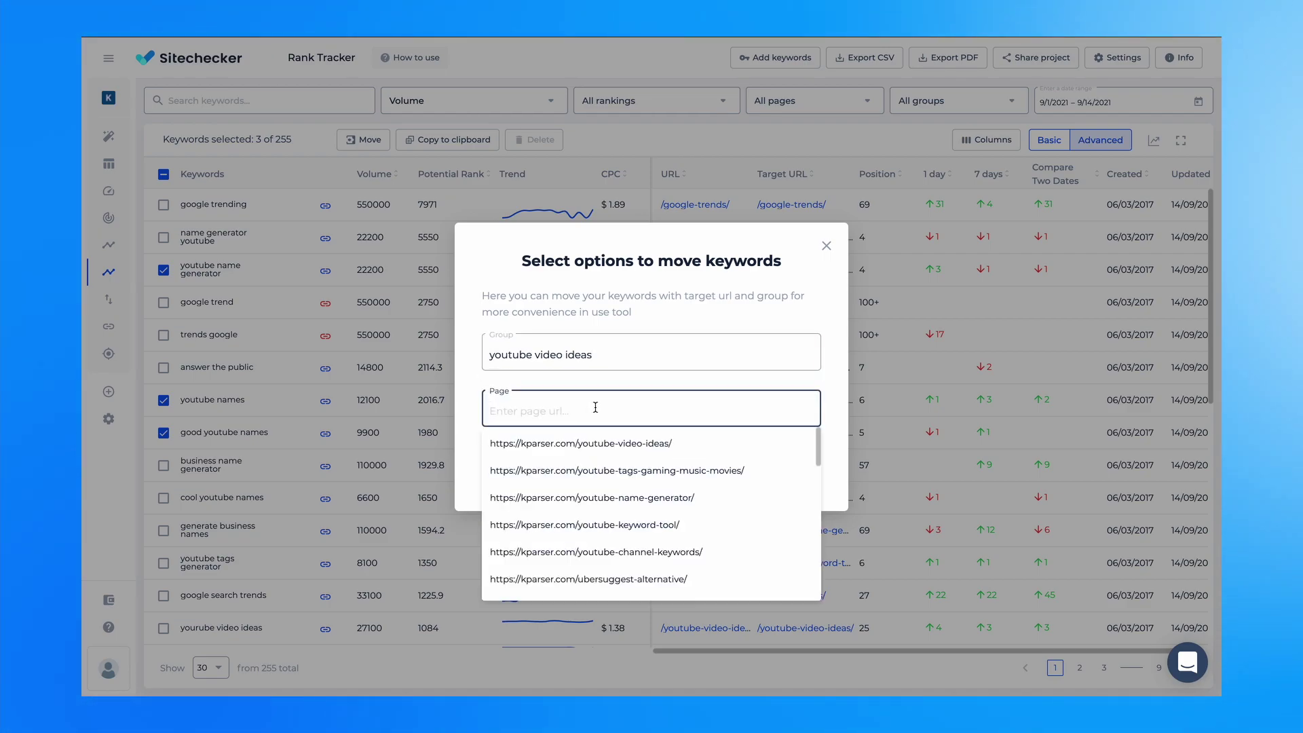
{"action": "left_click", "coordinate": [600, 441]}
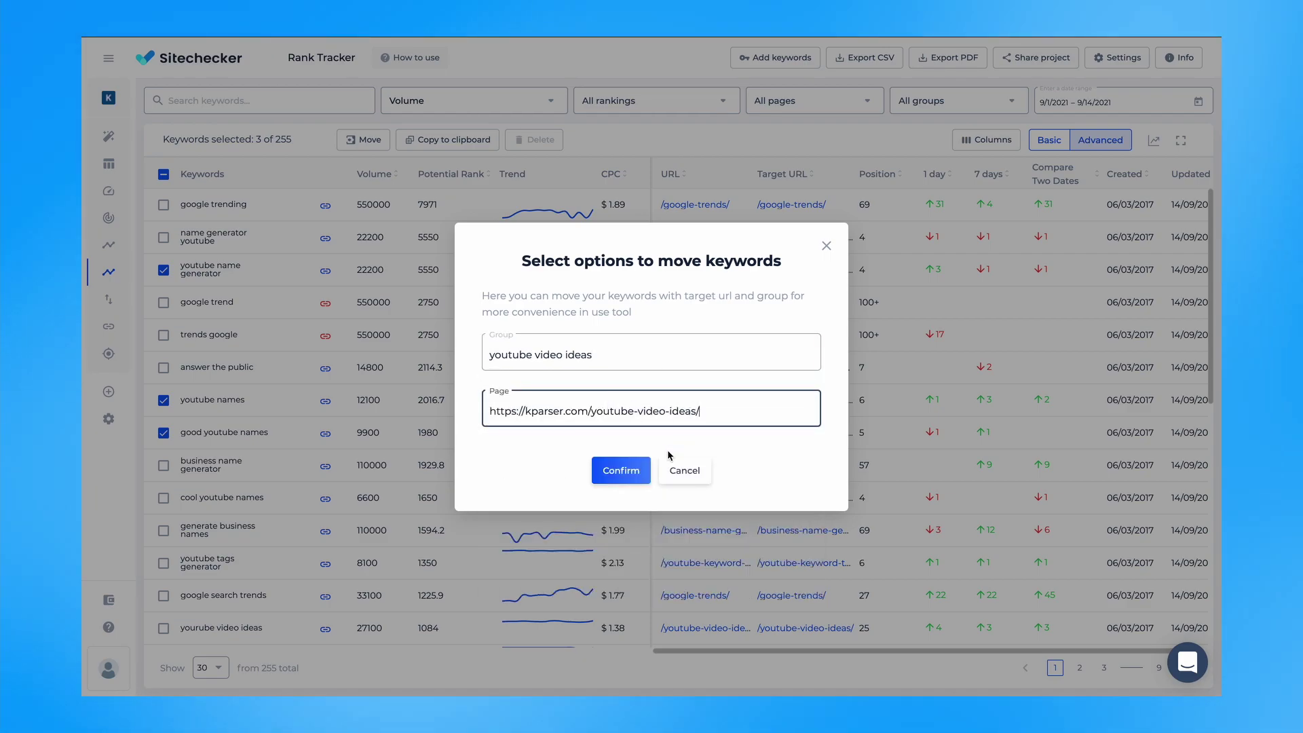
{"action": "left_click", "coordinate": [630, 475]}
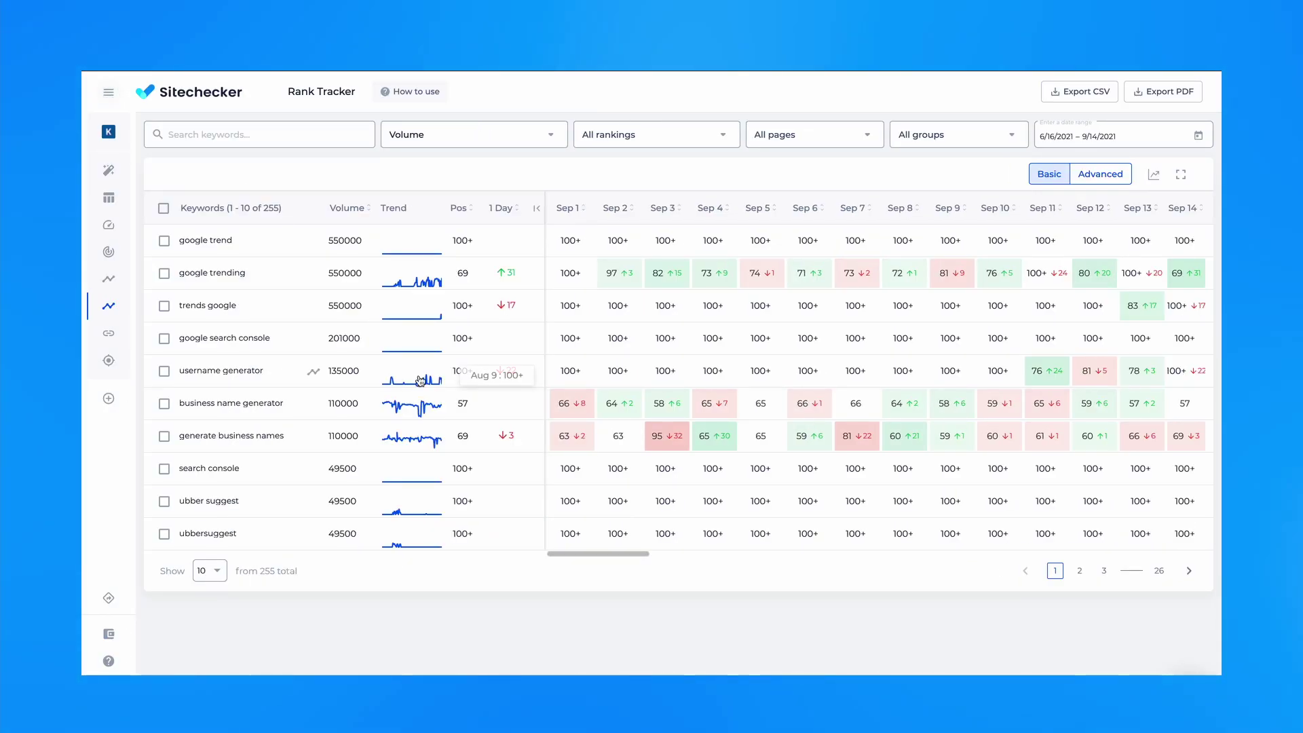
- Display the position-distribution graph (No Position 99, Top 4-10: 48) above the advanced keyword table
{"action": "scroll", "coordinate": [845, 477], "scroll_direction": "right", "scroll_amount": 5}
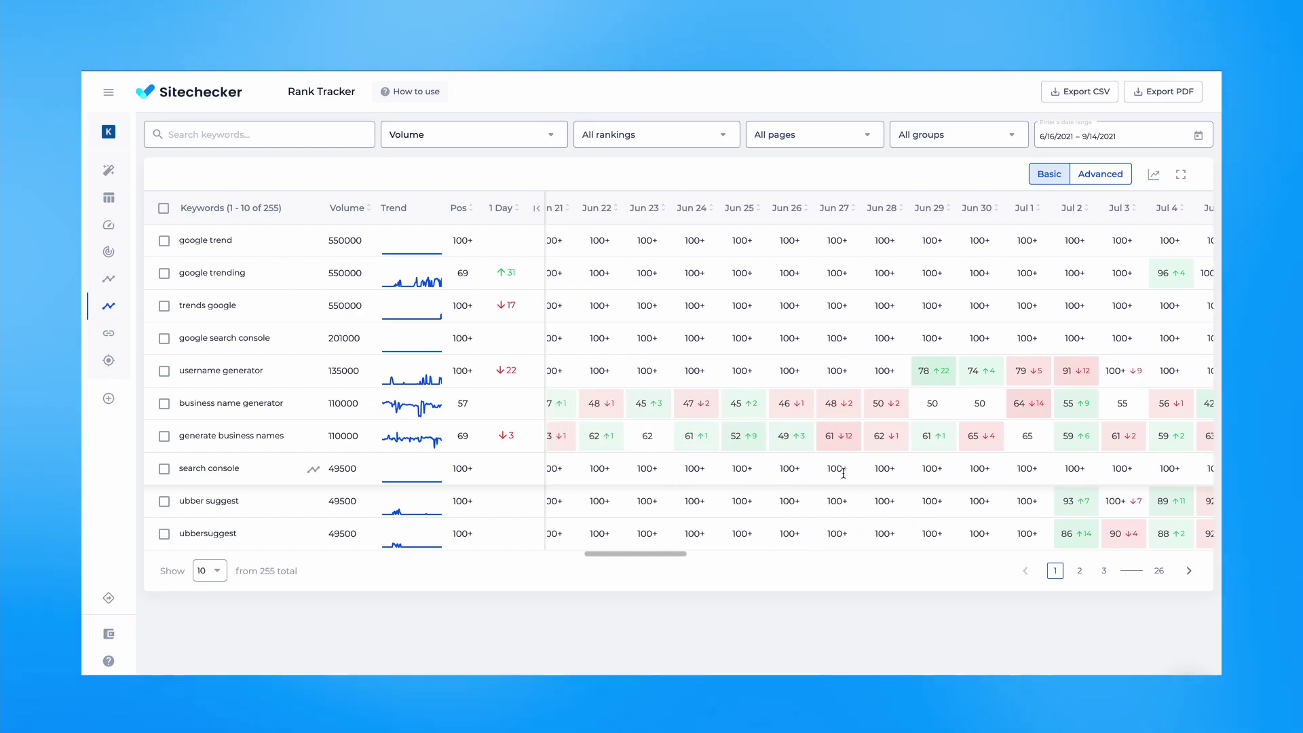
{"action": "scroll", "coordinate": [845, 475], "scroll_direction": "left", "scroll_amount": 3}
{"action": "left_click", "coordinate": [1156, 177]}
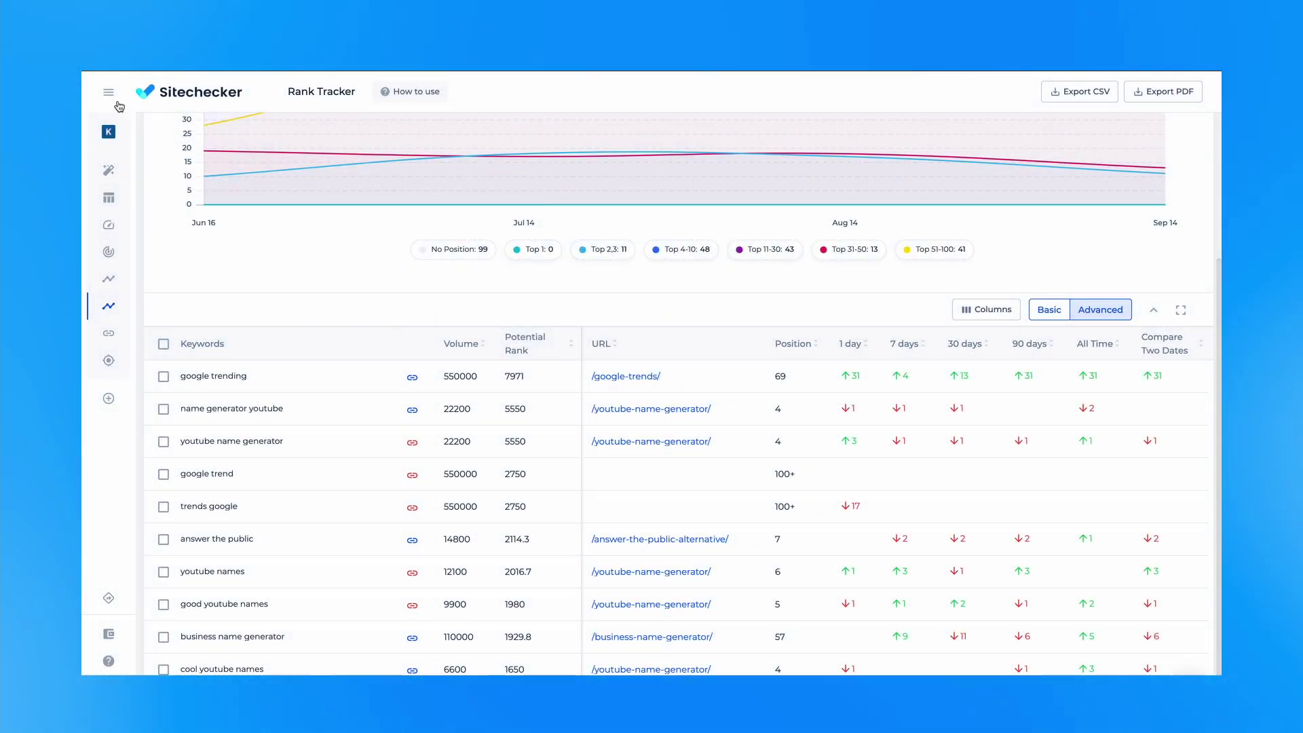
- From the expanded sidebar, open the original Rank Tracker with its Jul 11–Sep 14 visibility chart
{"action": "left_click", "coordinate": [117, 102]}
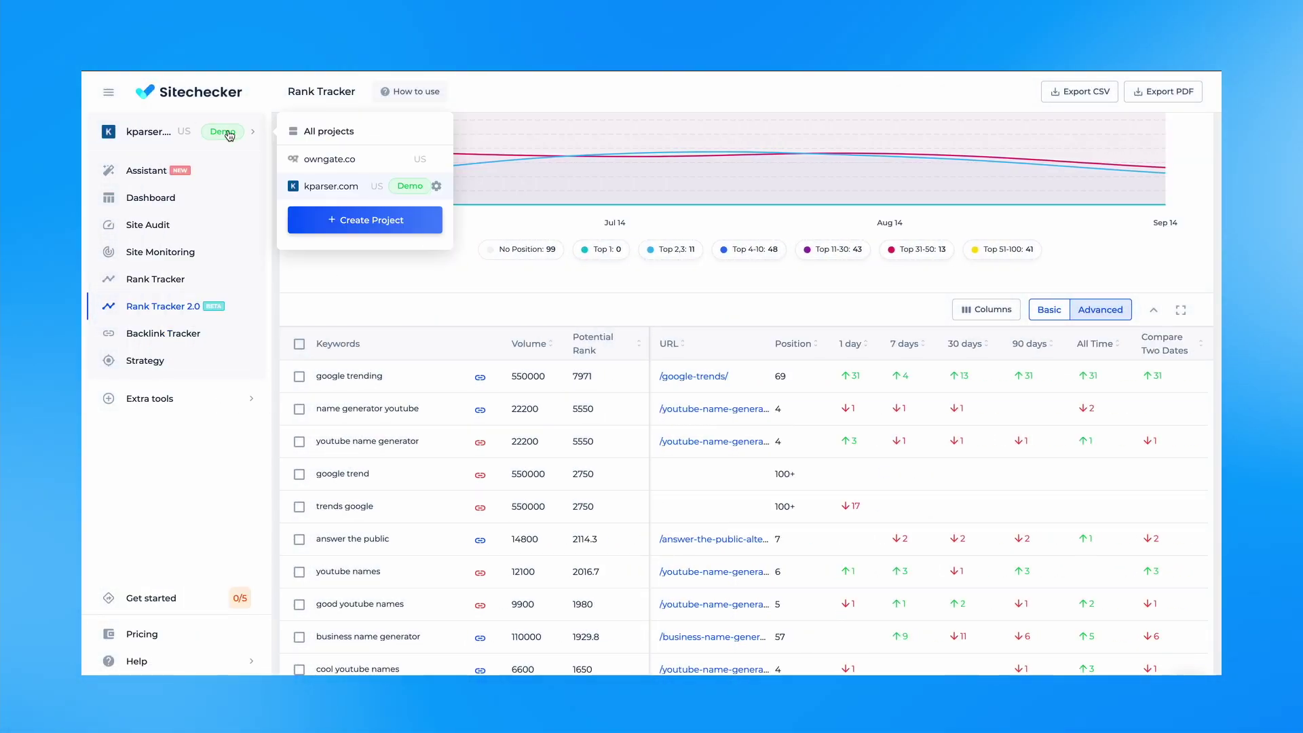
{"action": "left_click", "coordinate": [203, 279]}
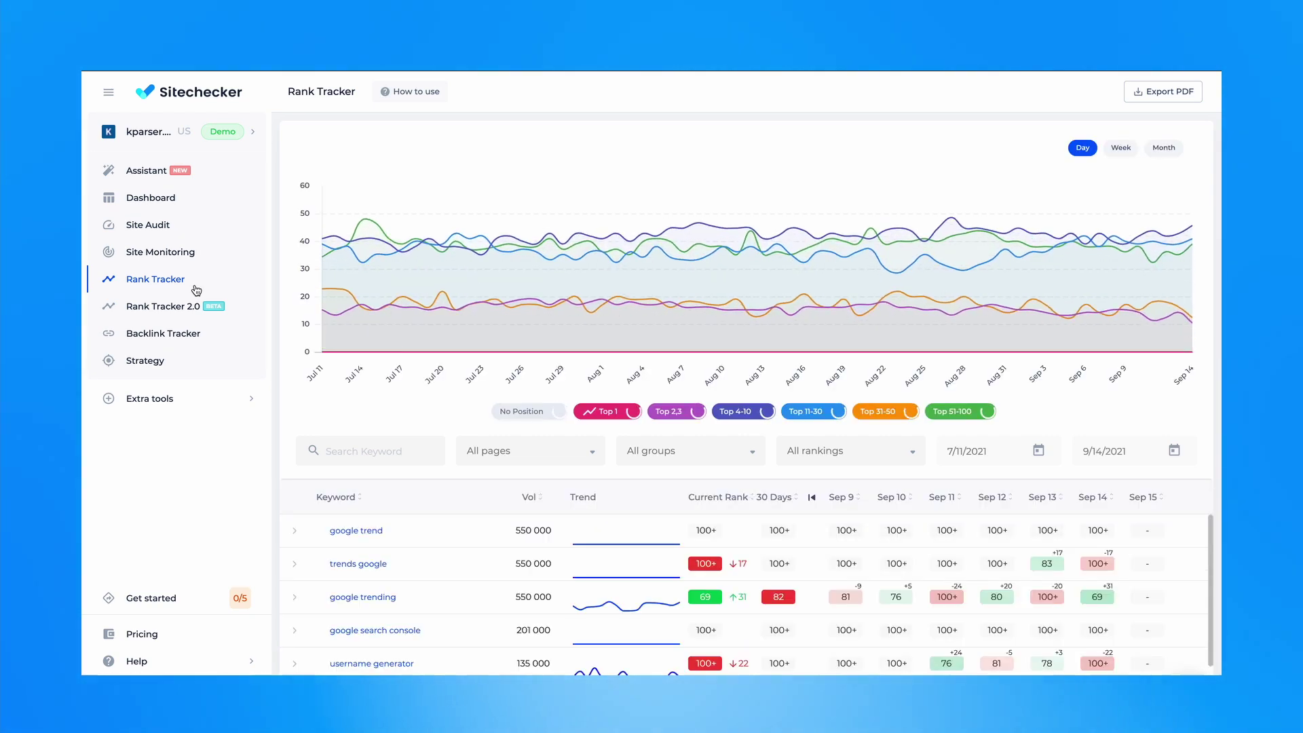
{"action": "left_click", "coordinate": [193, 308]}
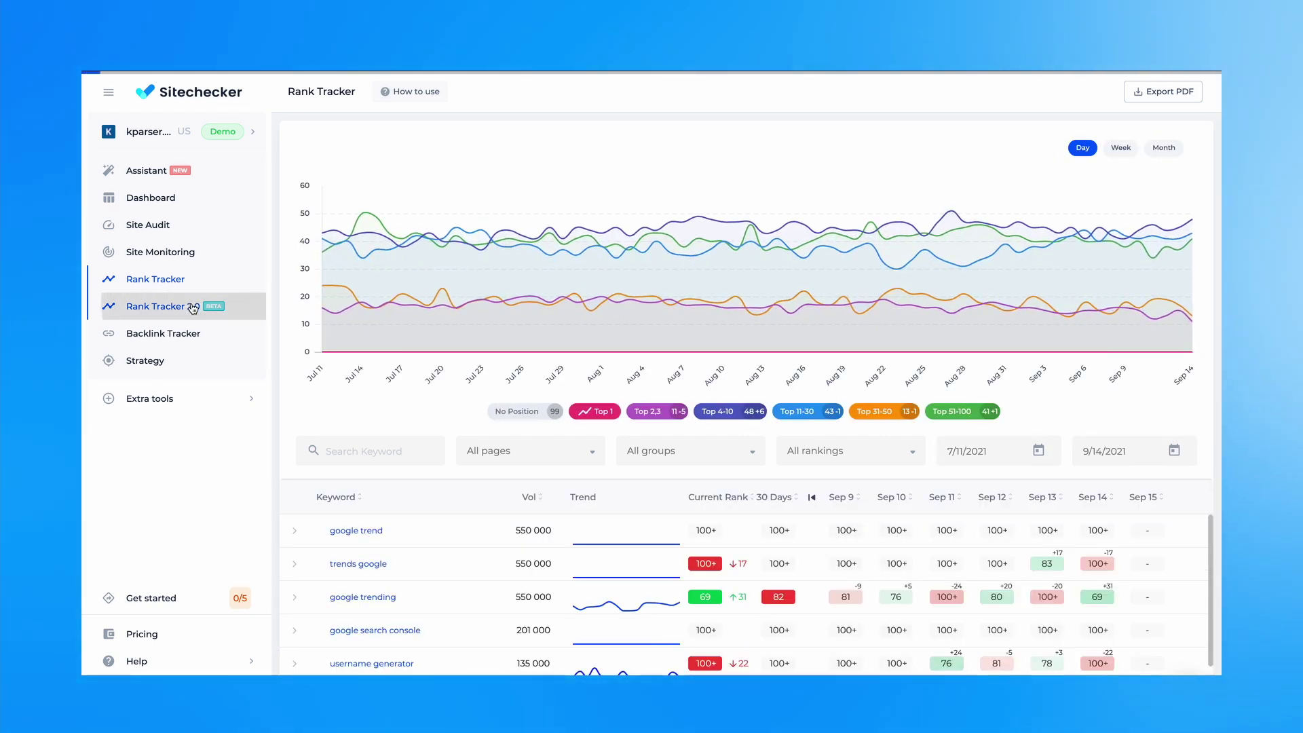